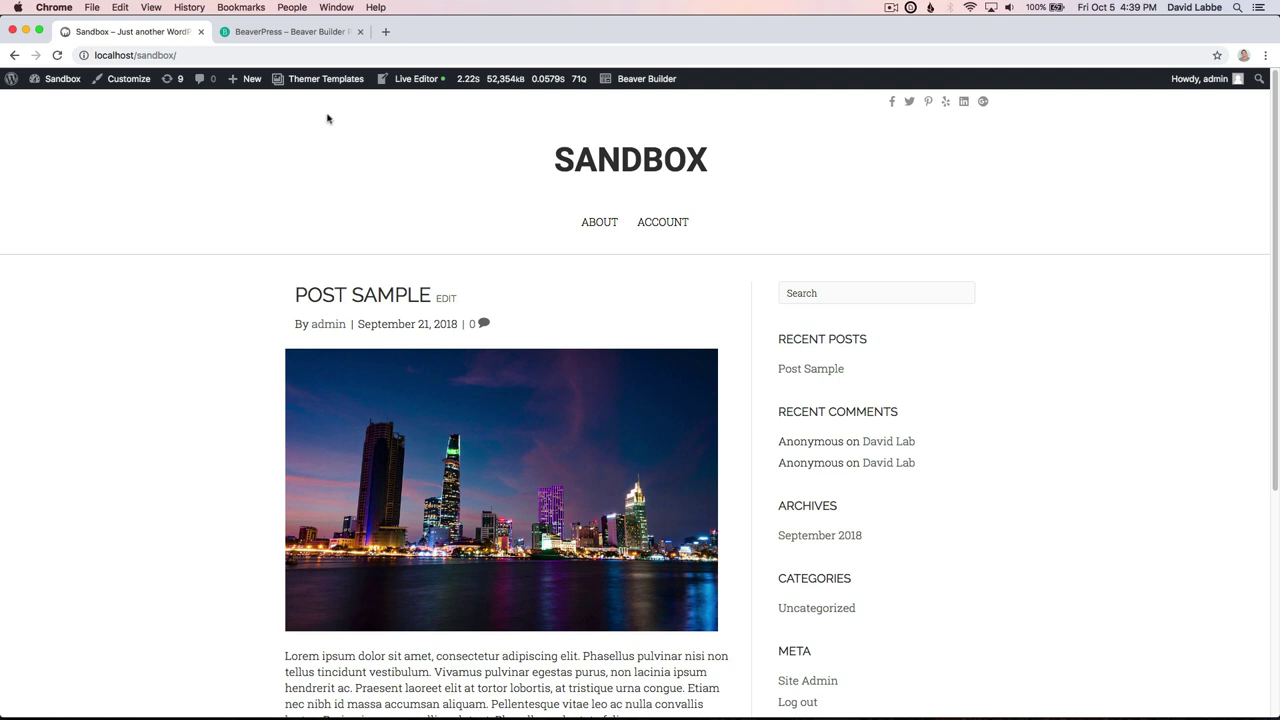
Bring up the Themer Templates dropdown with its New and Replace Layout options in the admin bar.
mouse_move(307, 84)
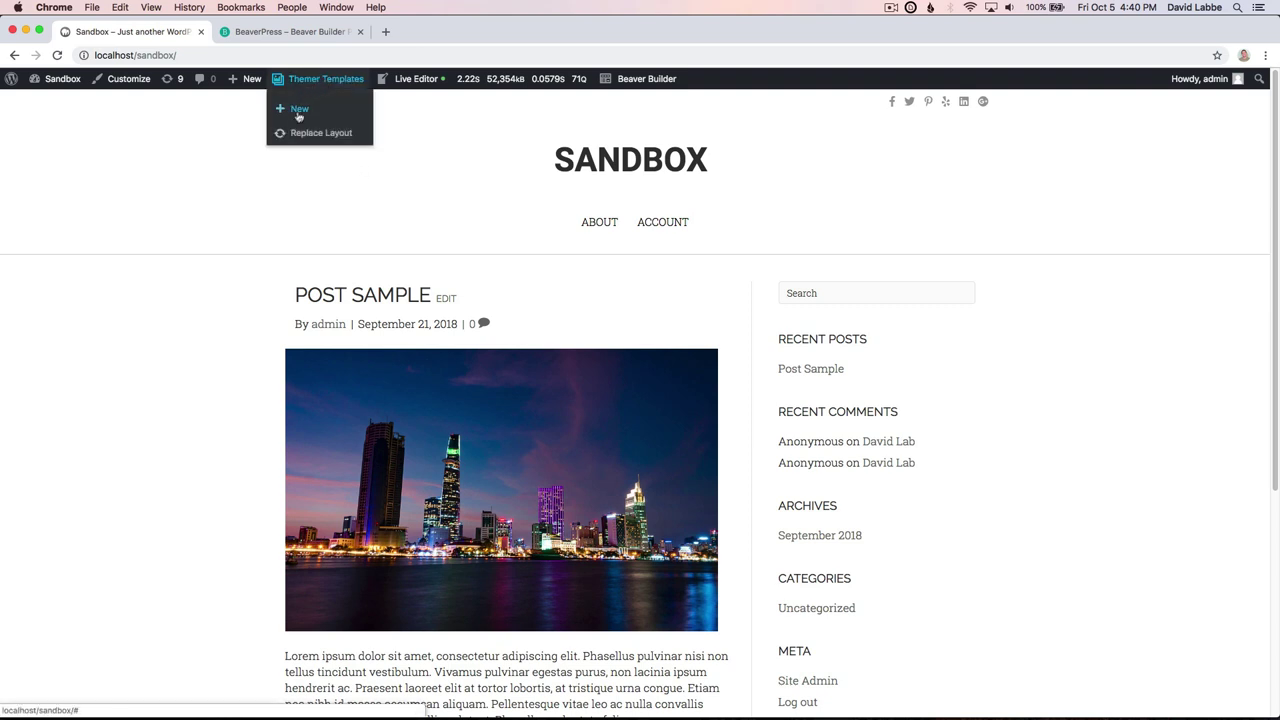
Apply the saved Large Featured Image Themer layout from the Replace Layout list.
left_click(313, 134)
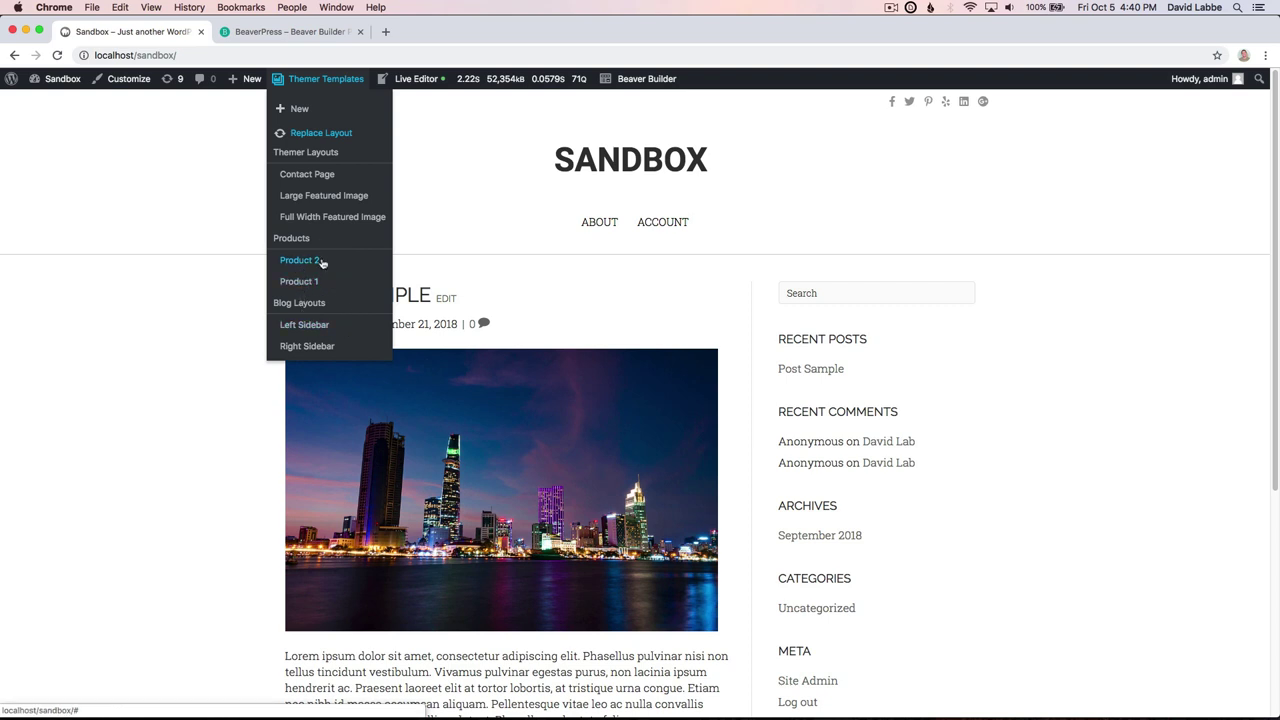
left_click(328, 200)
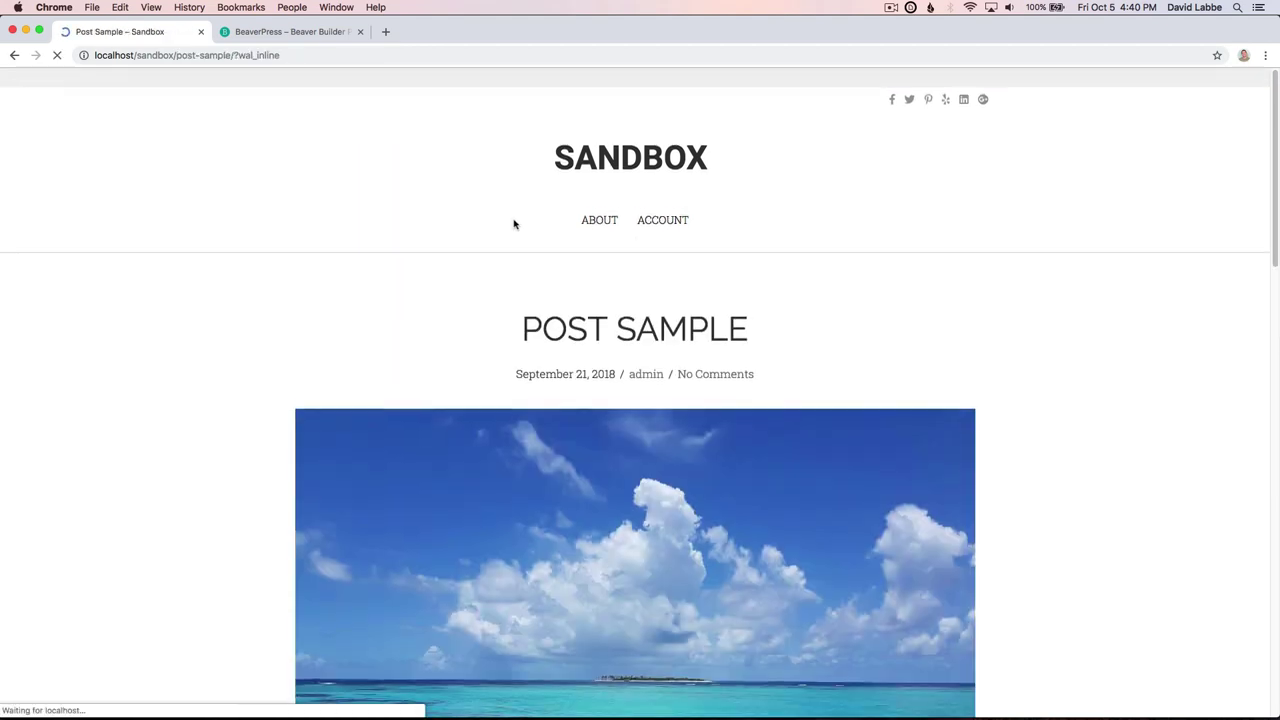
Delete the trailing space after SAMPLE in the POST SAMPLE title and publish the post.
scroll(767, 507, "down", 5)
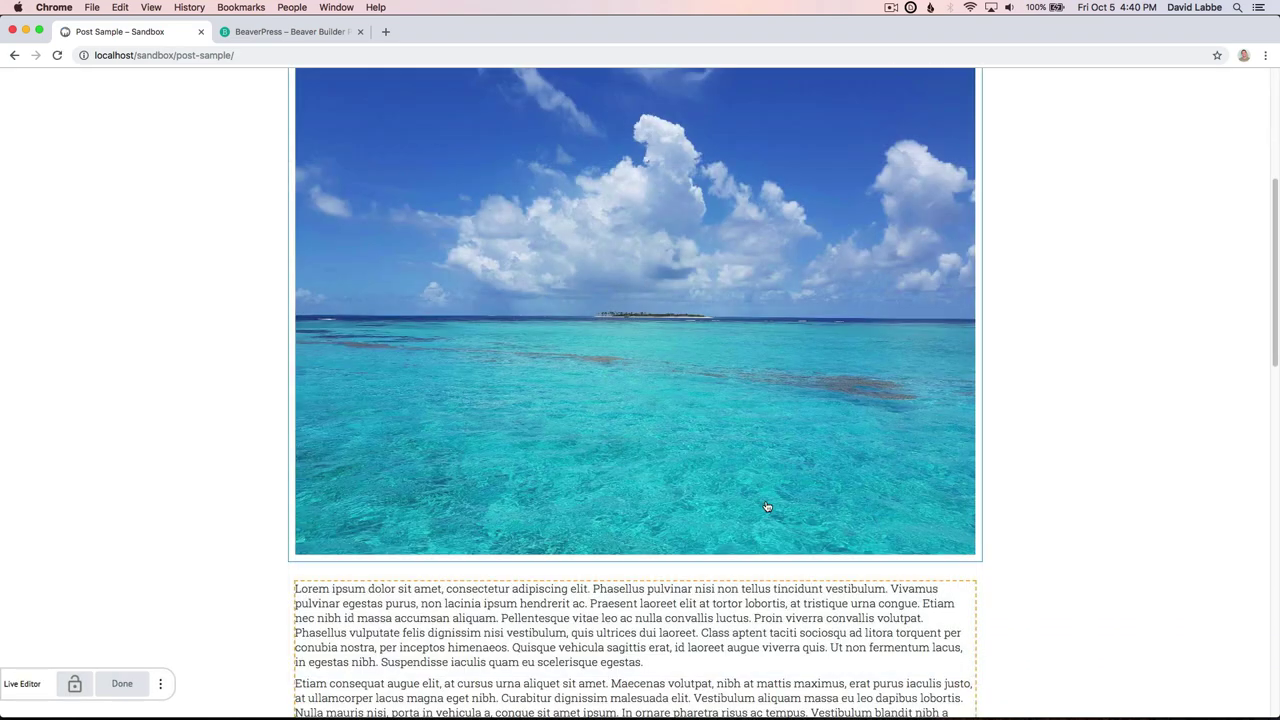
scroll(736, 522, "up", 5)
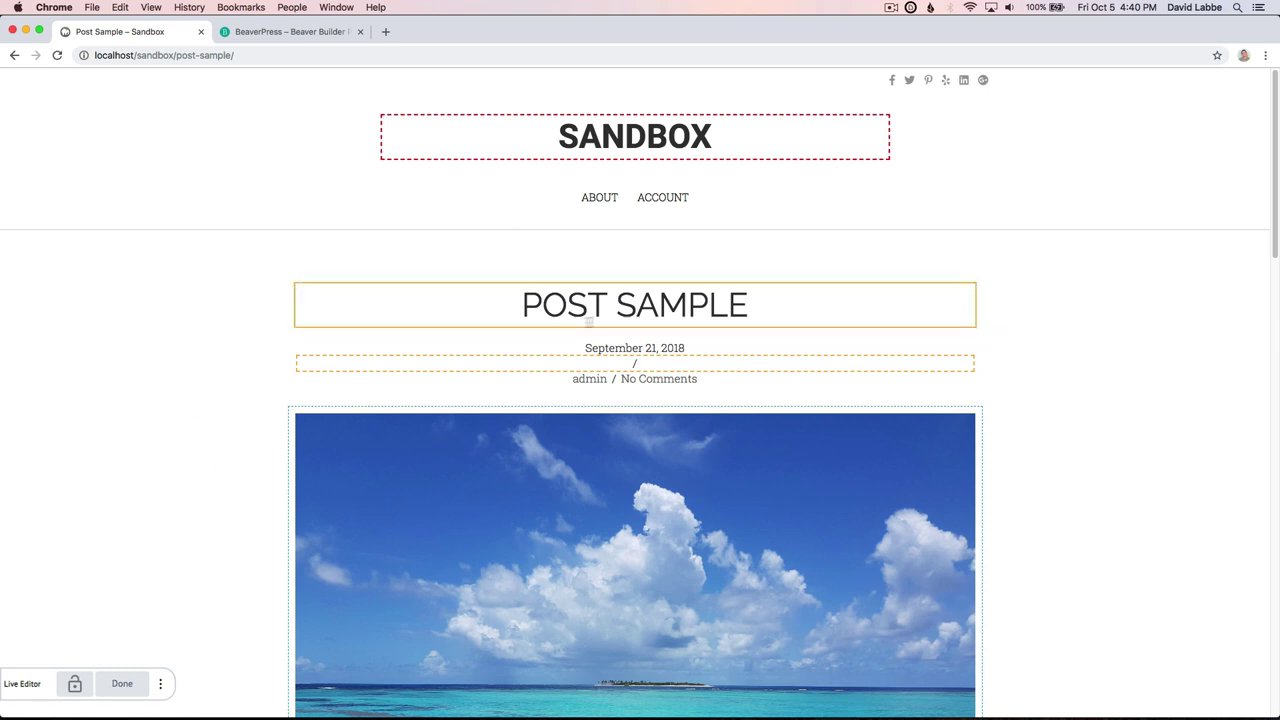
left_click(760, 309)
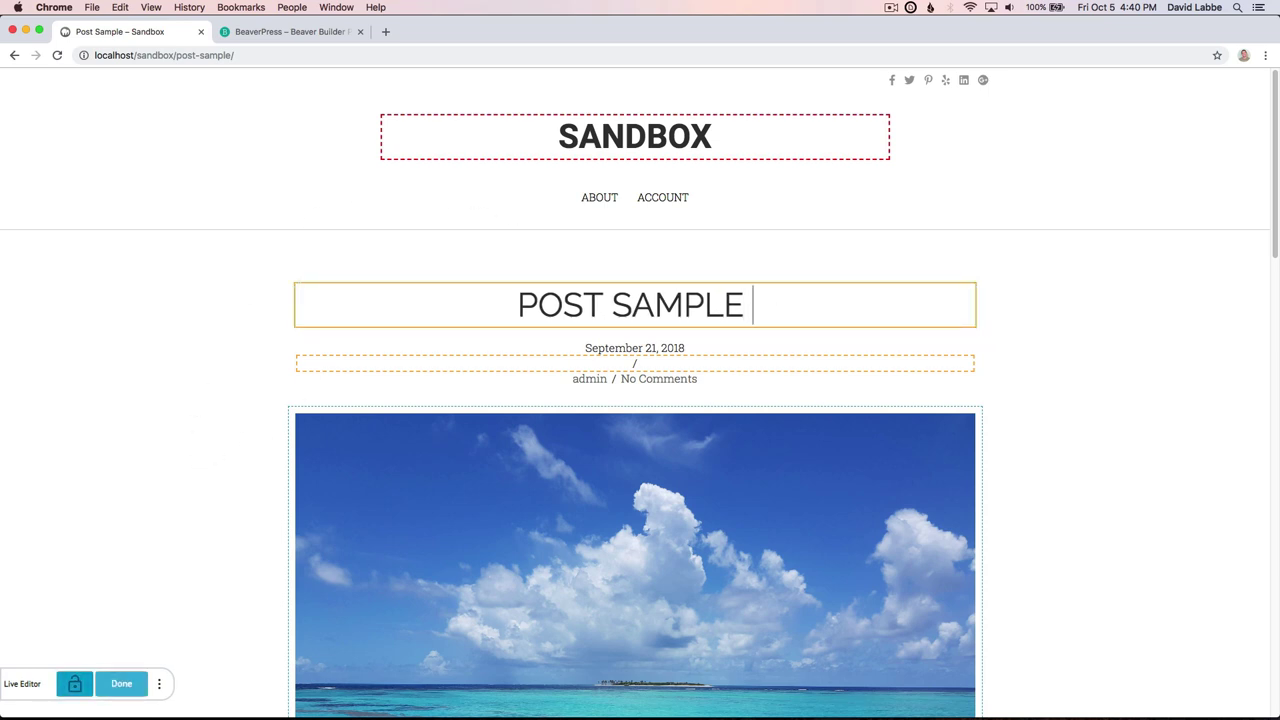
key("BackSpace")
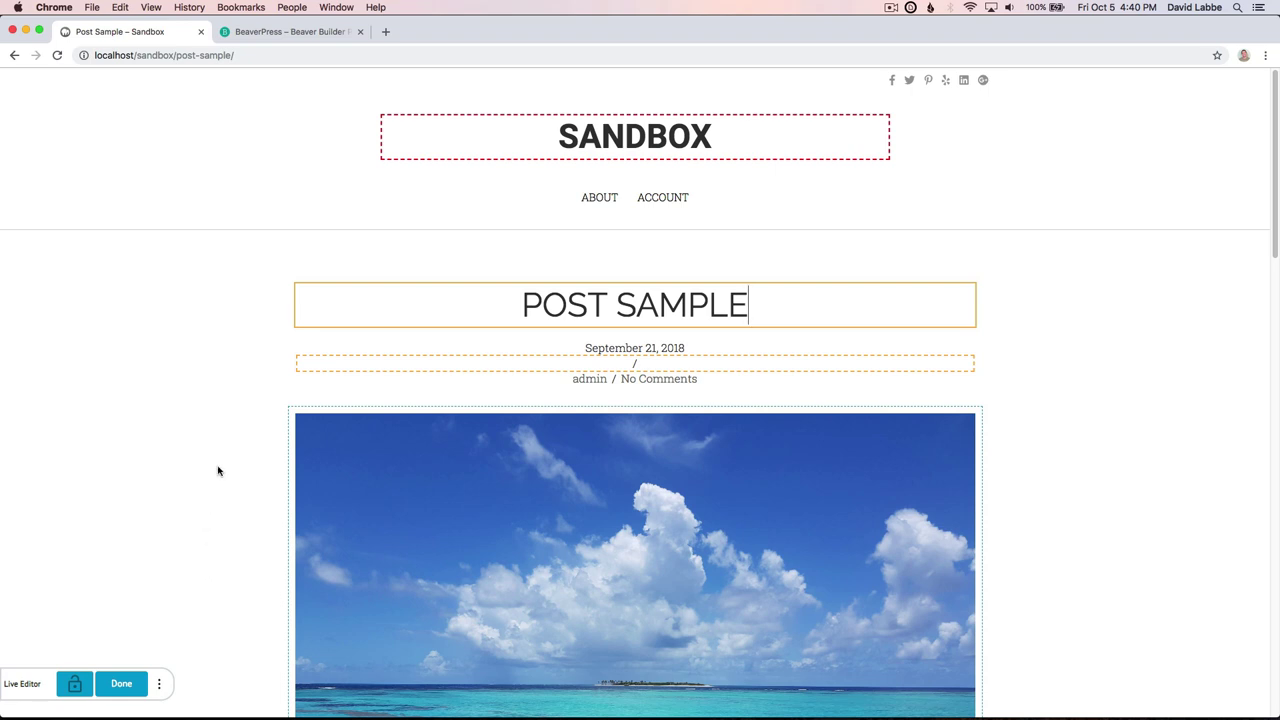
left_click(121, 689)
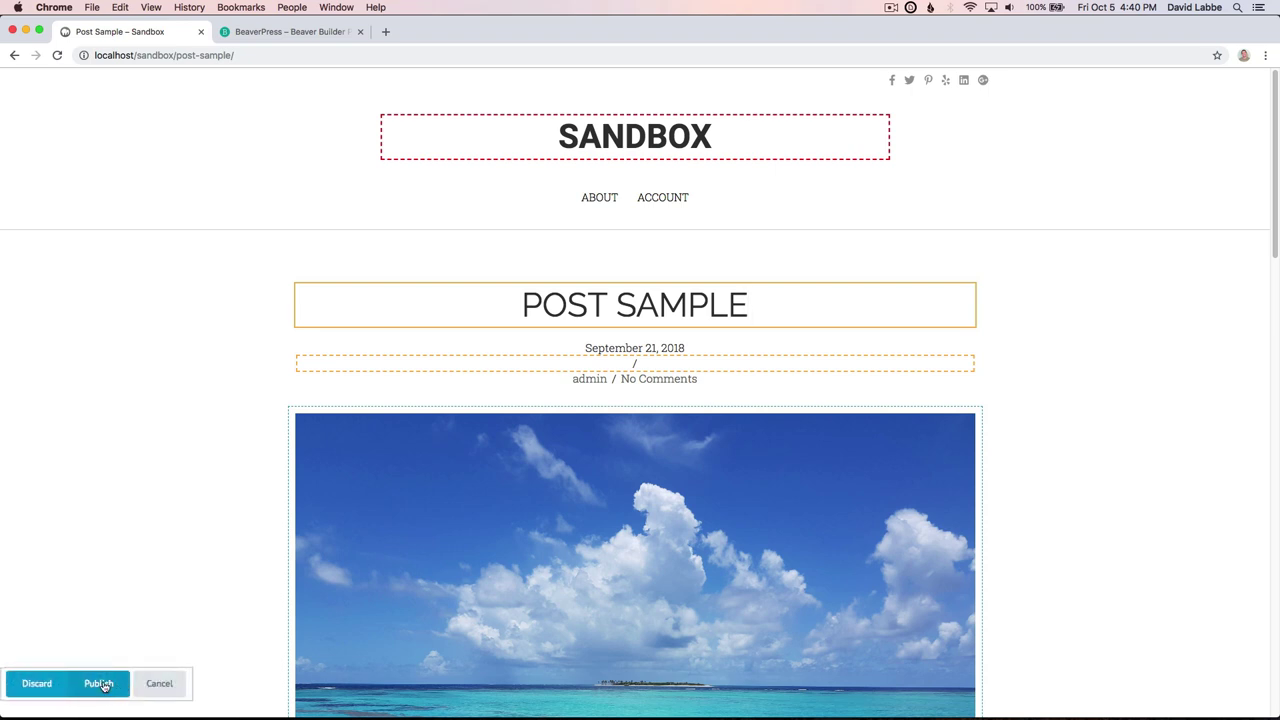
left_click(100, 686)
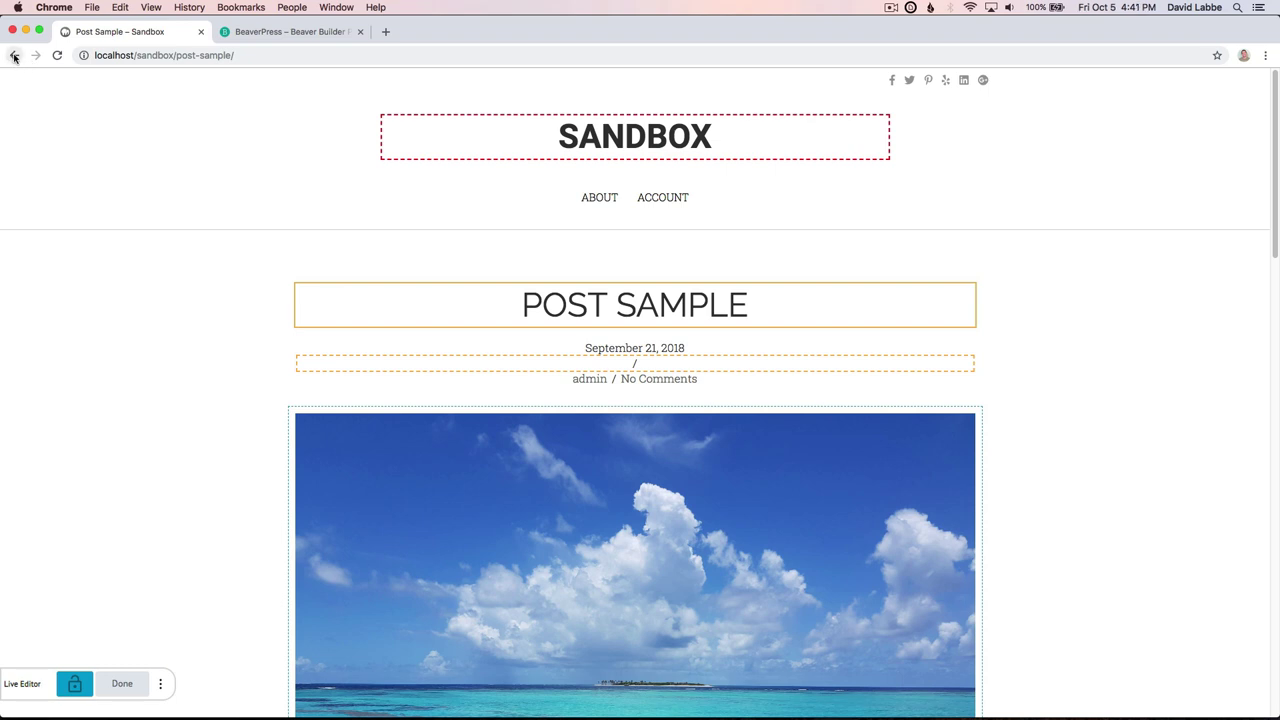
Switch the post to the left-sidebar layout with the desert photo, review it, and exit the editor.
left_click(122, 684)
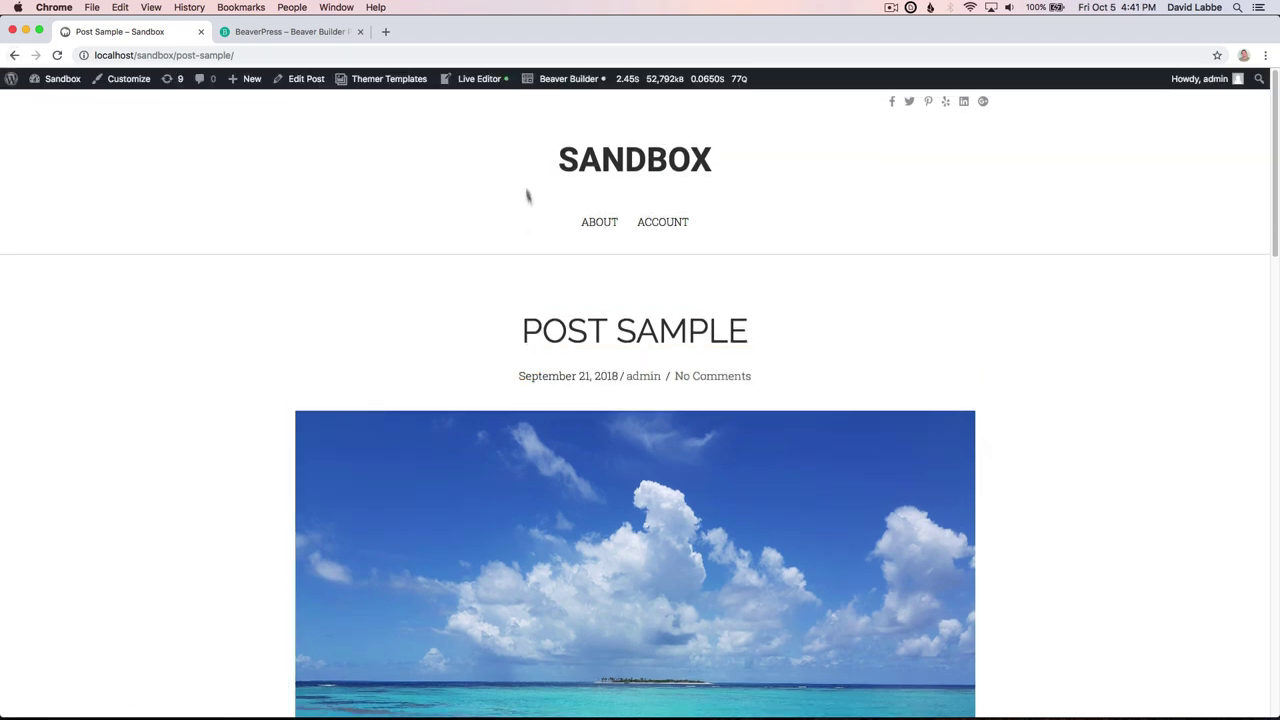
mouse_move(570, 80)
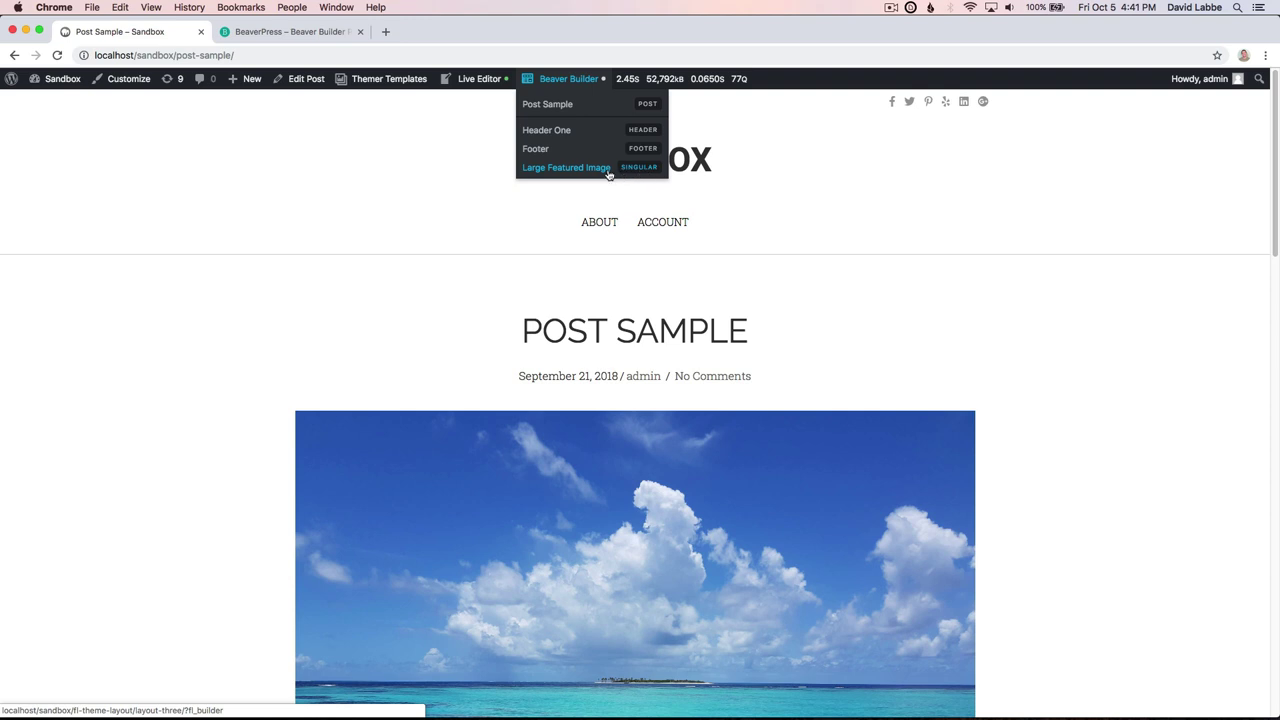
mouse_move(385, 80)
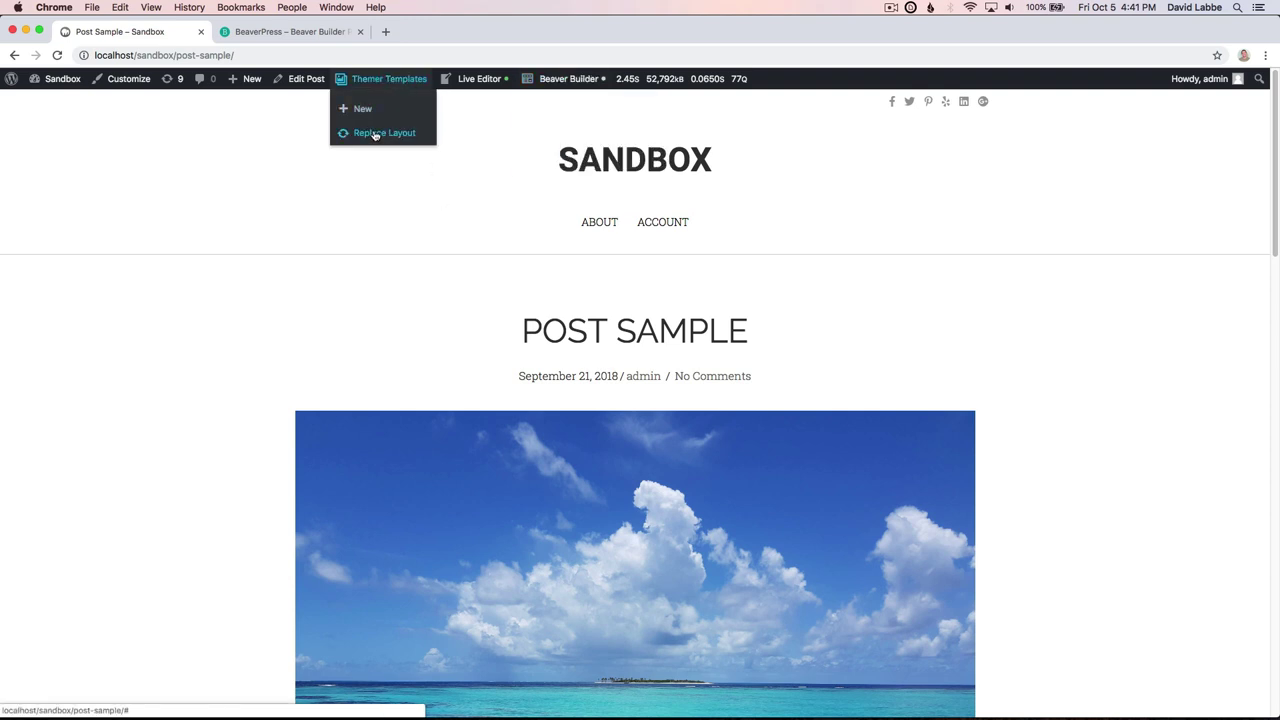
mouse_move(375, 134)
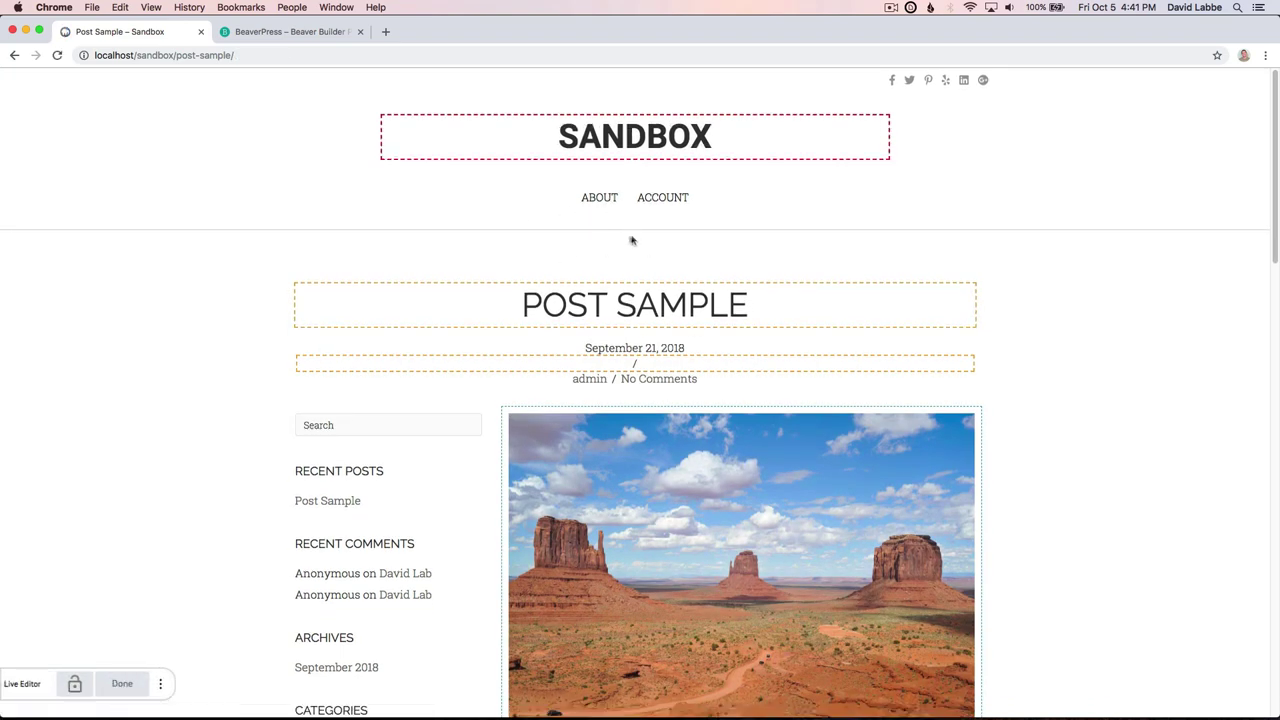
scroll(657, 414, "down", 1)
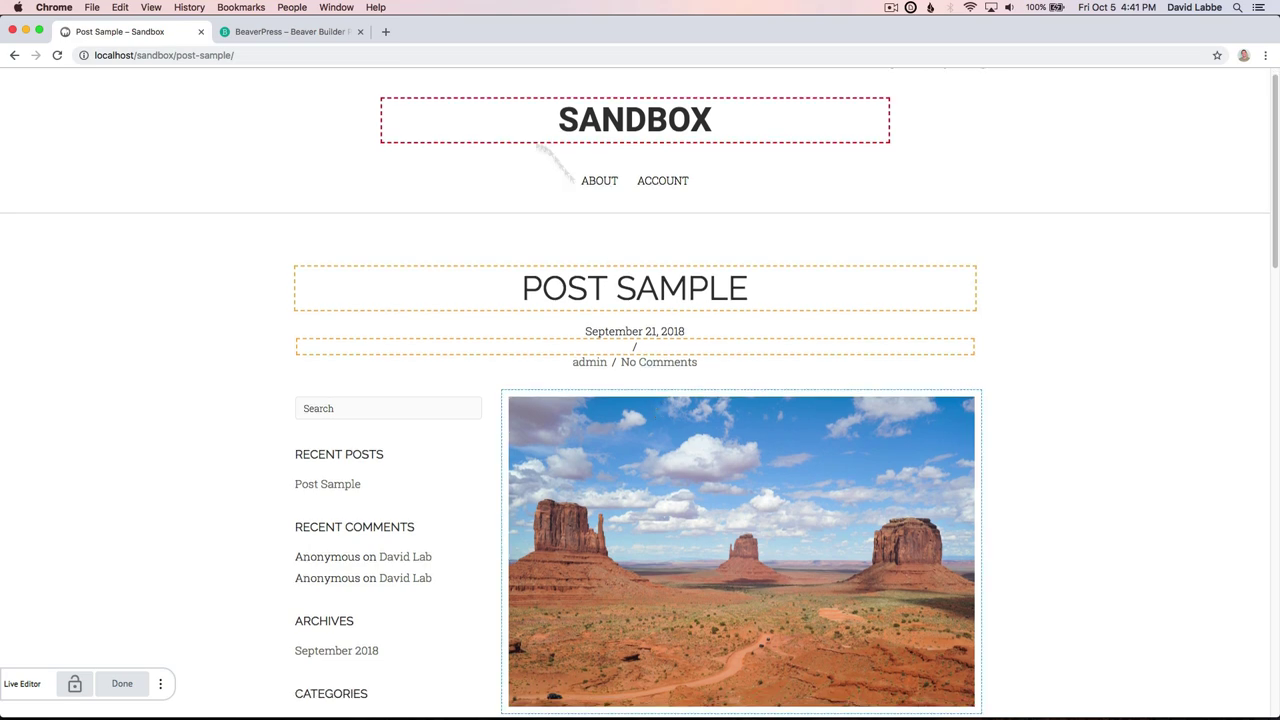
scroll(463, 389, "down", 3)
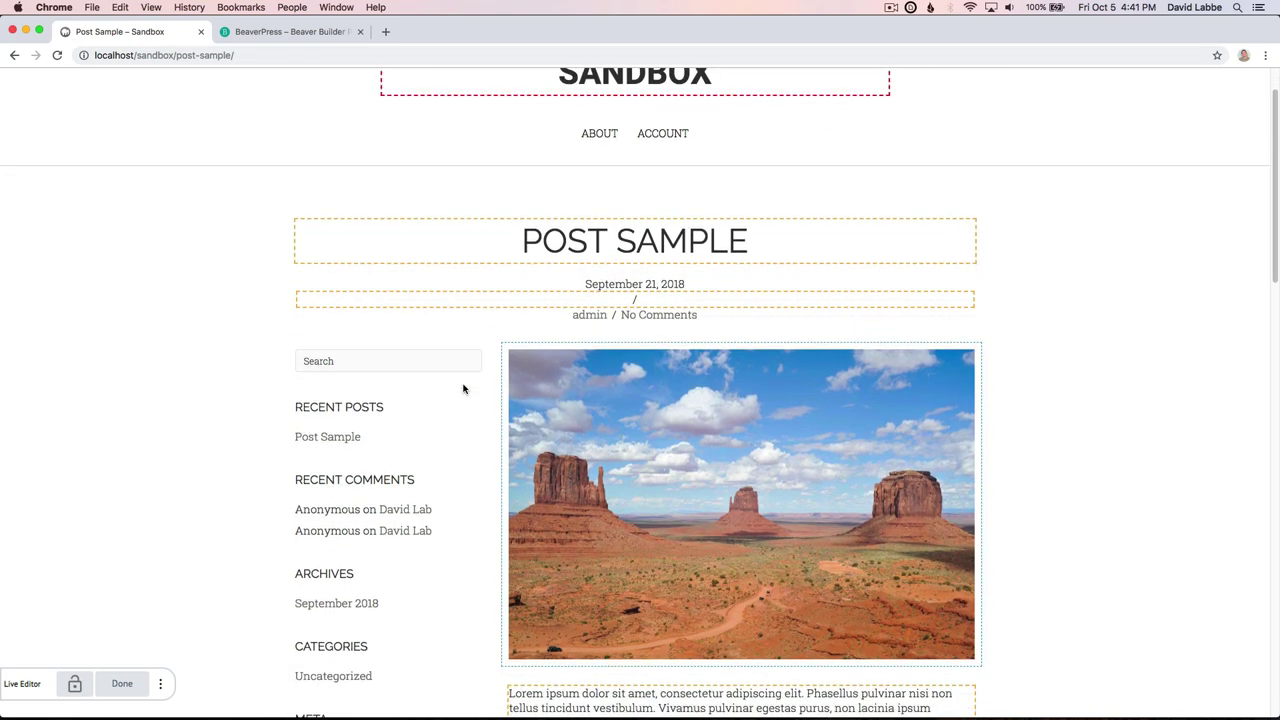
scroll(492, 498, "down", 5)
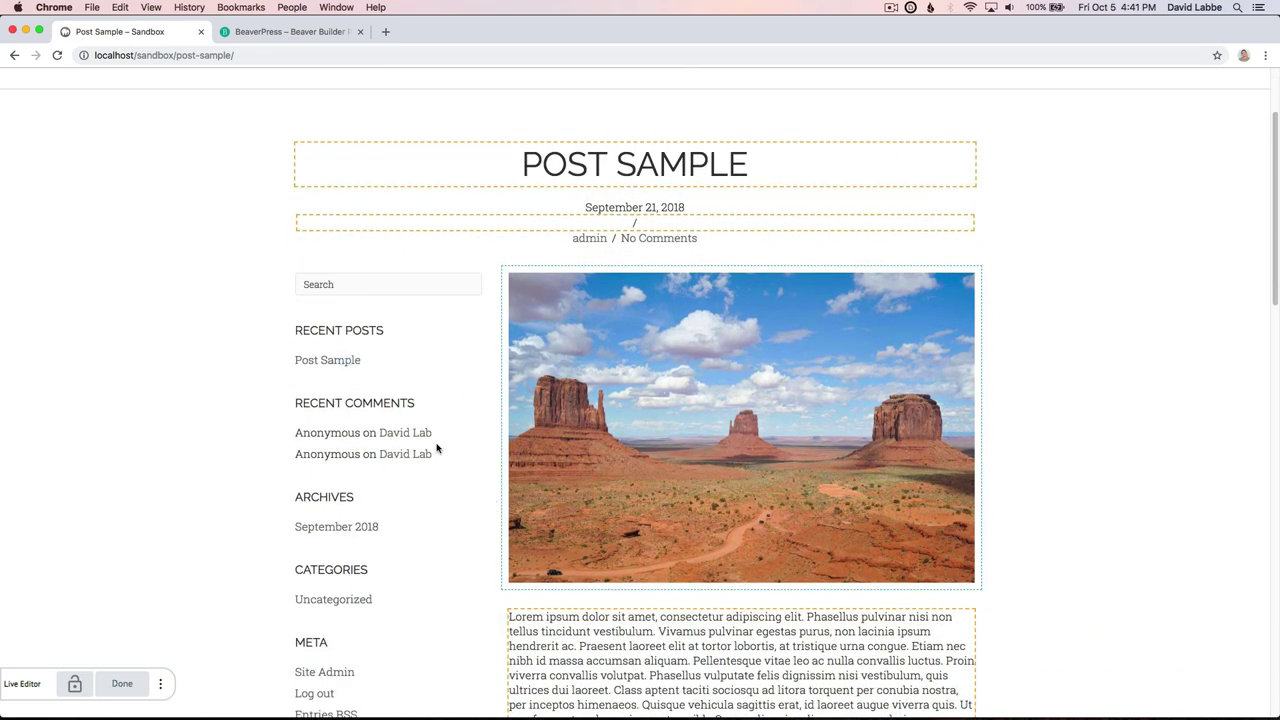
scroll(682, 482, "down", 10)
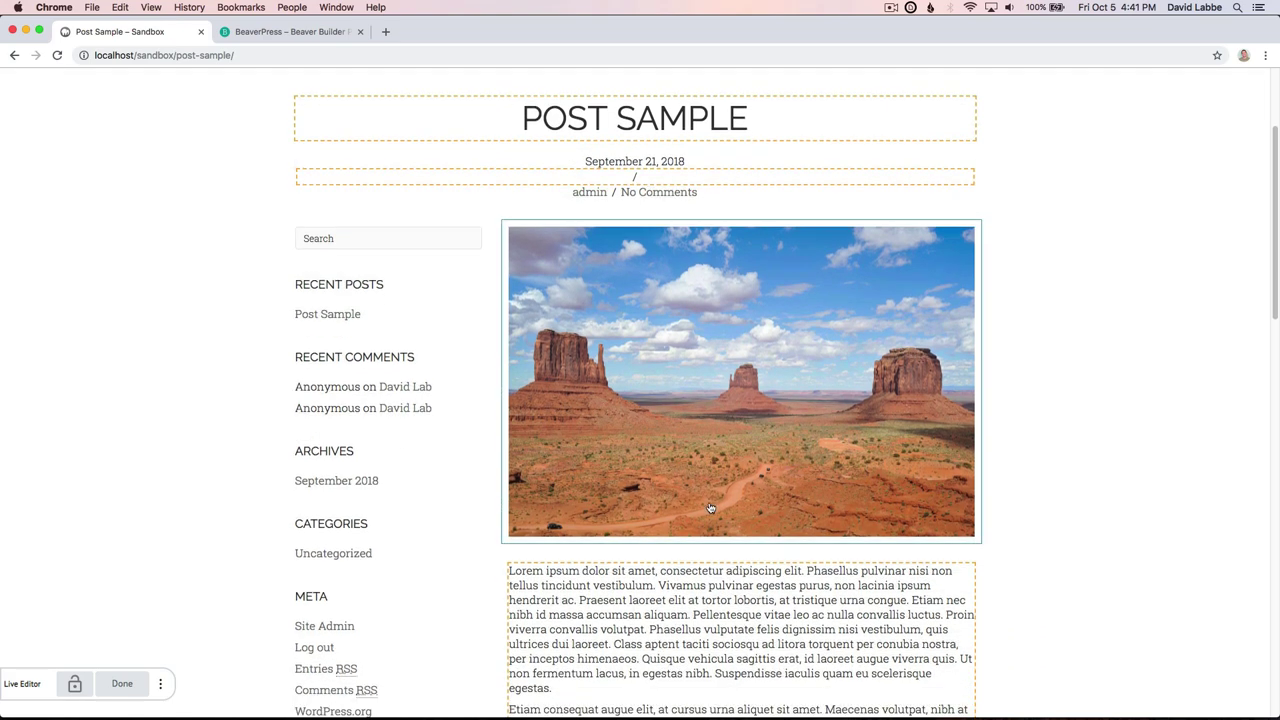
scroll(446, 484, "up", 18)
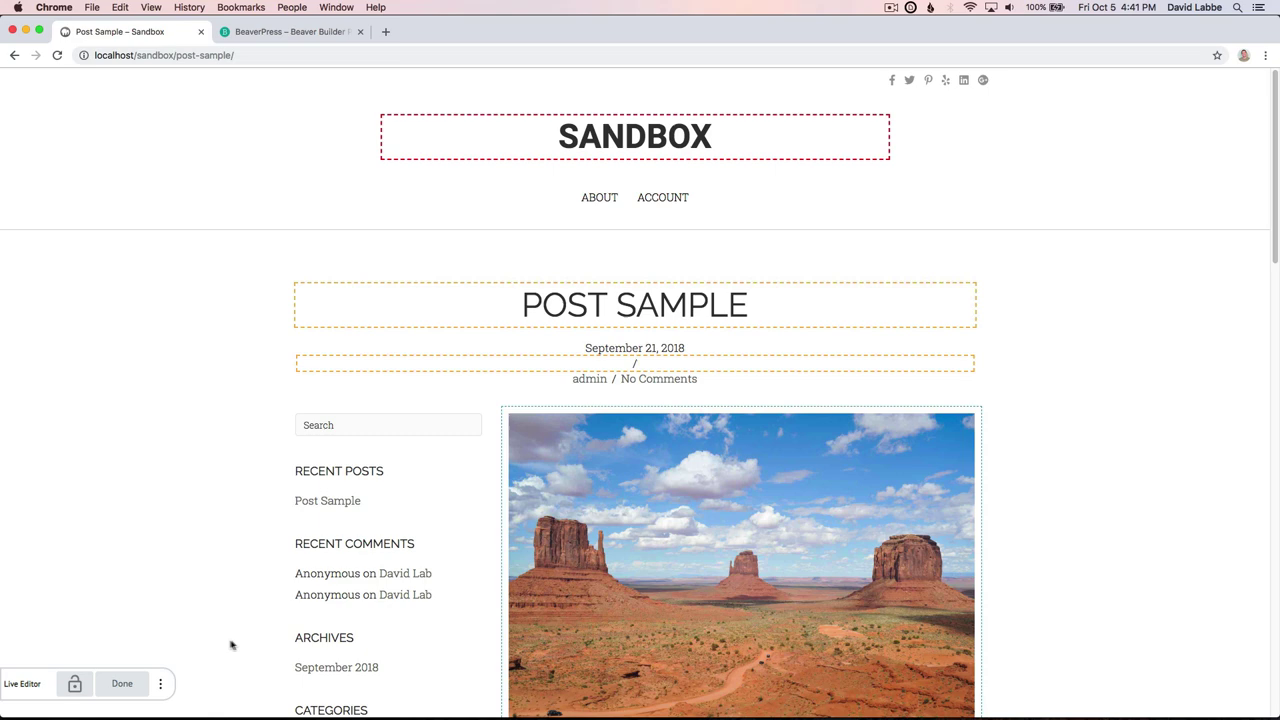
left_click(122, 683)
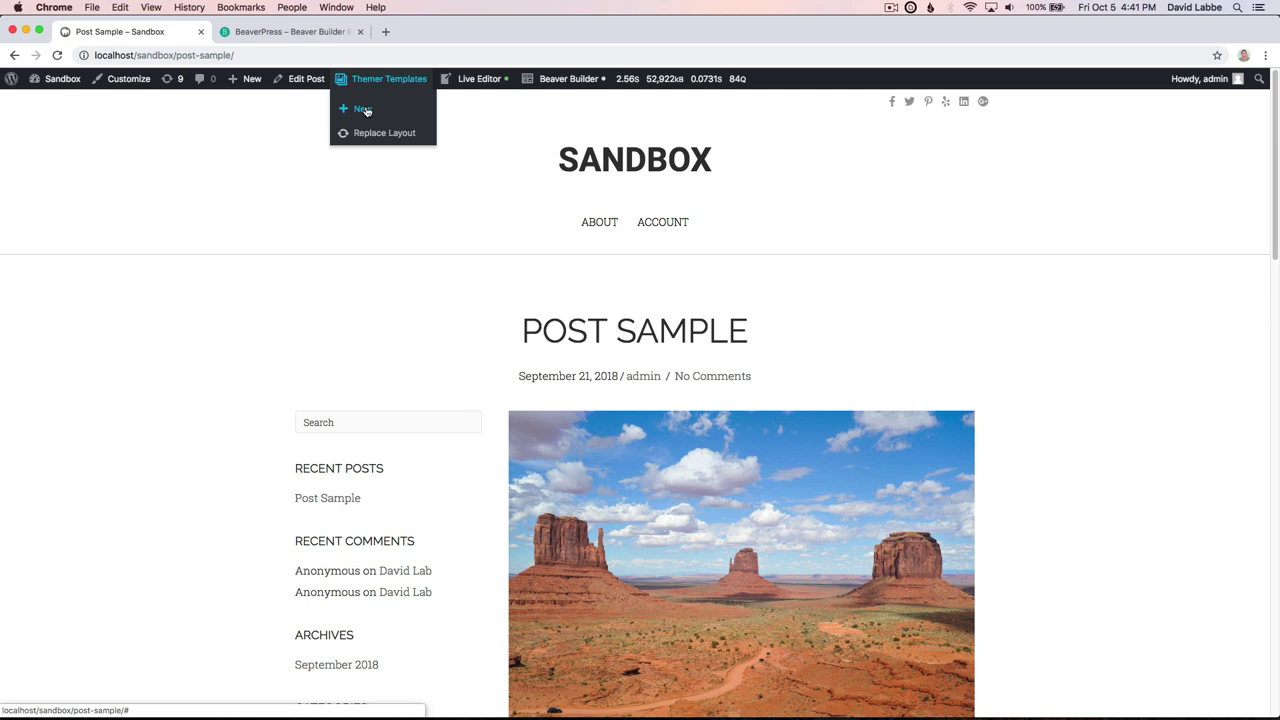
Create a new page titled 'Sample Page' using the Large Featured Image template.
left_click(366, 111)
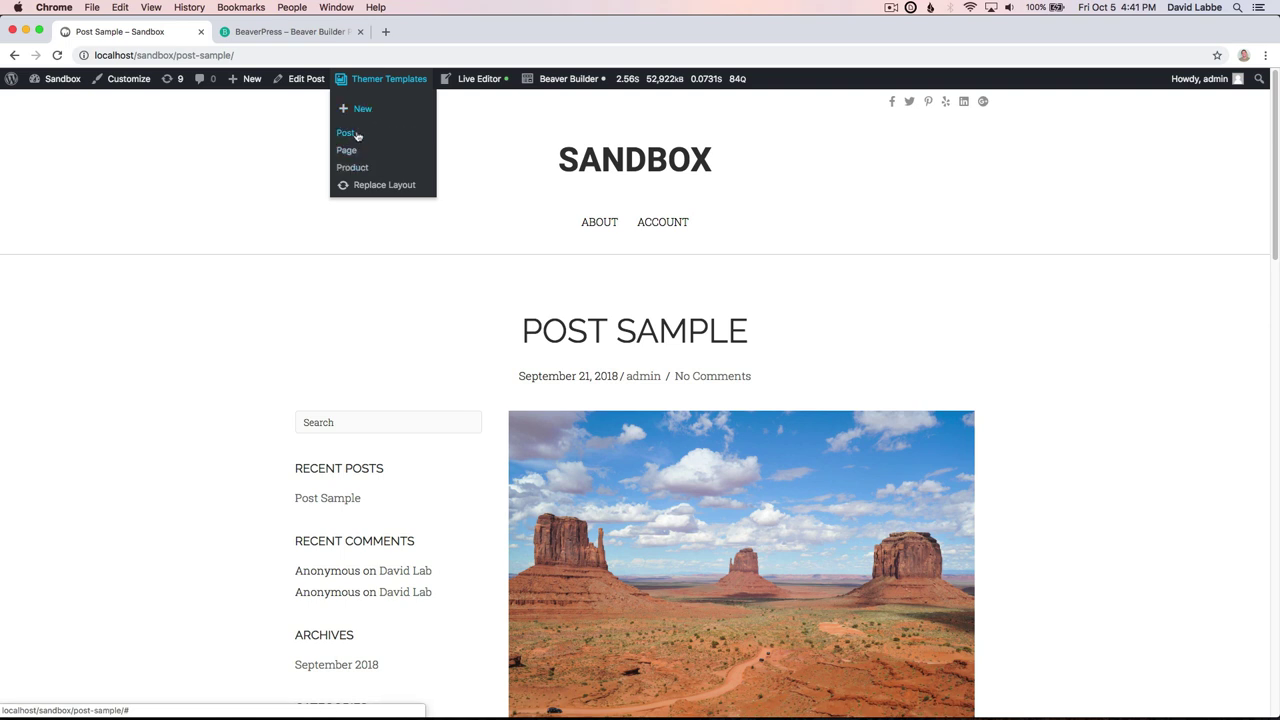
left_click(351, 154)
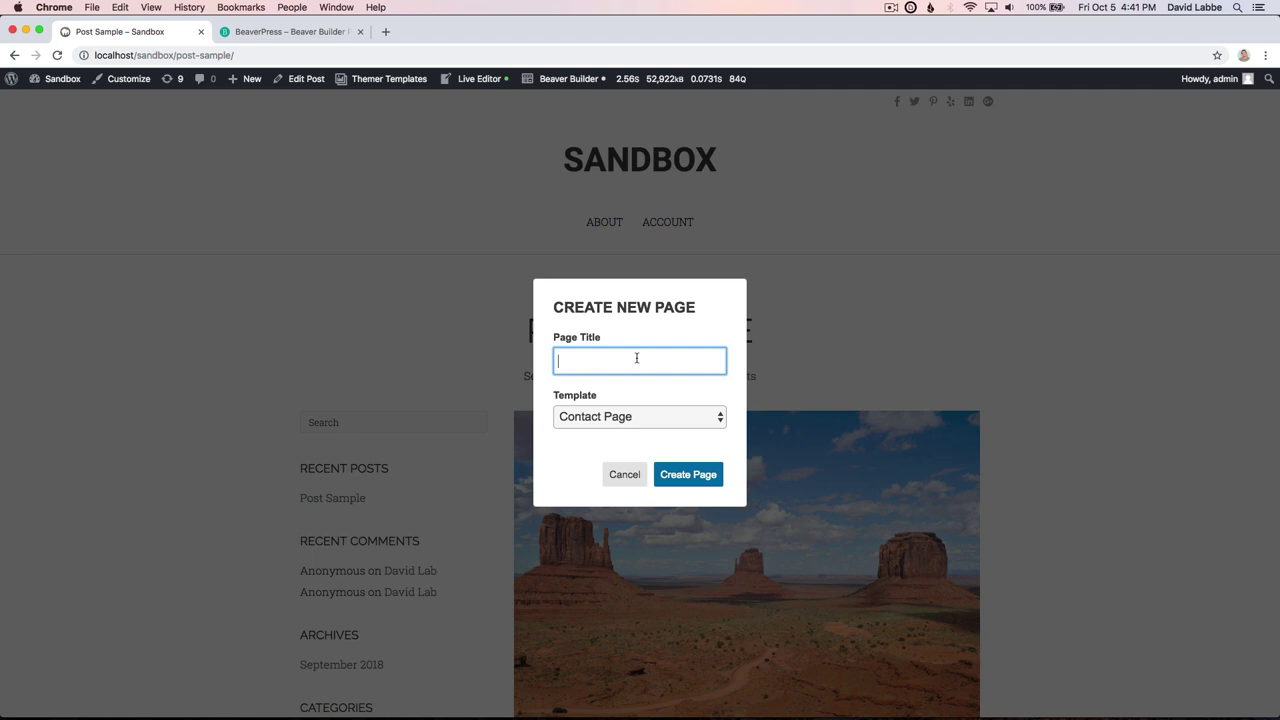
type("Sample Page")
left_click(710, 420)
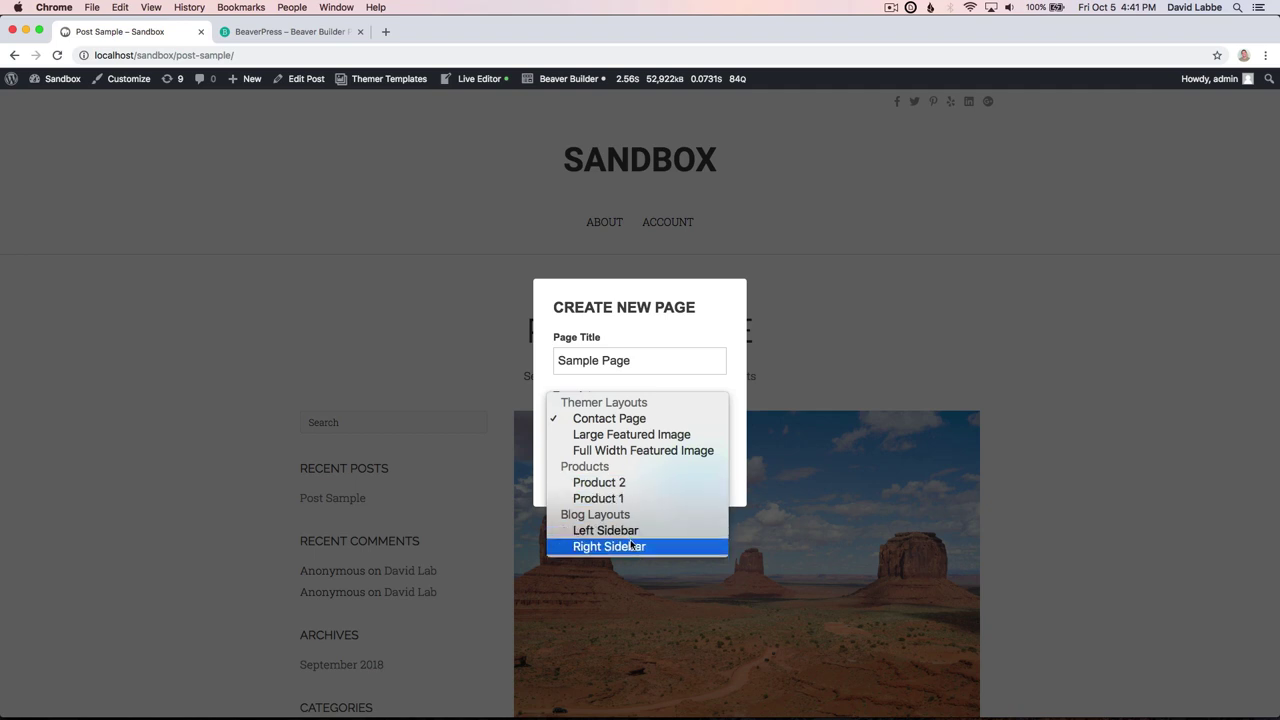
left_click(664, 436)
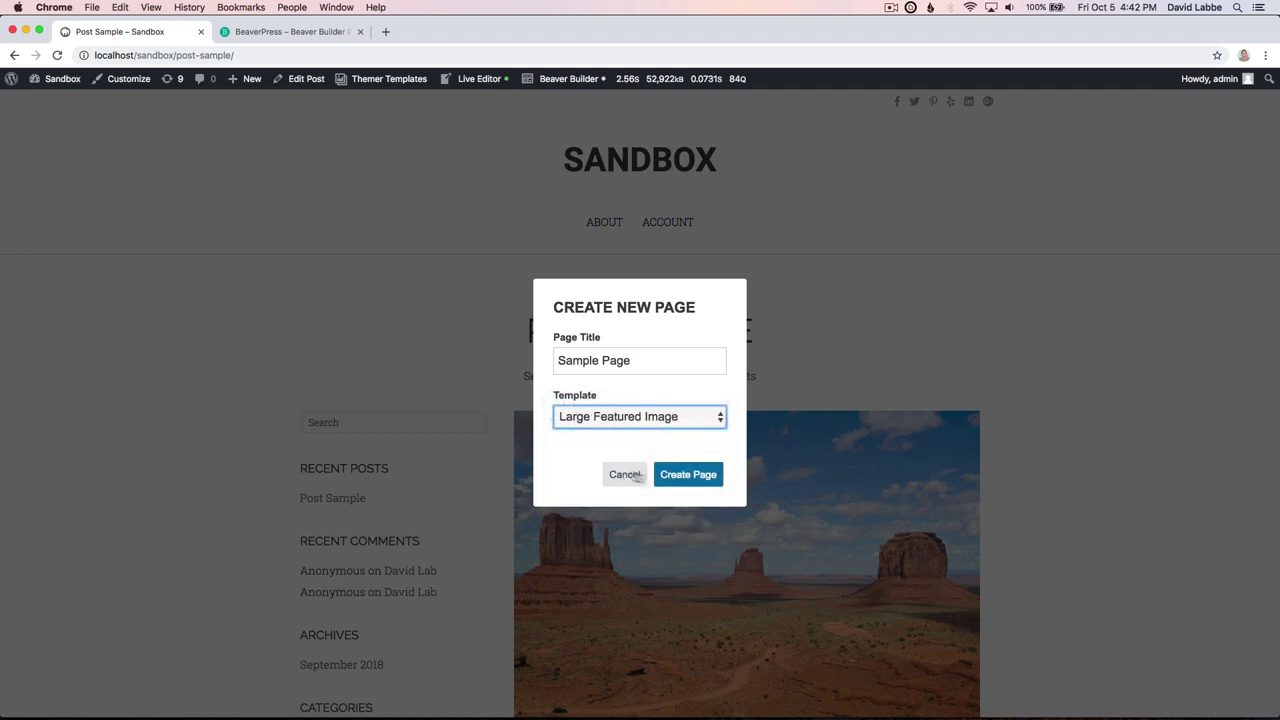
left_click(697, 476)
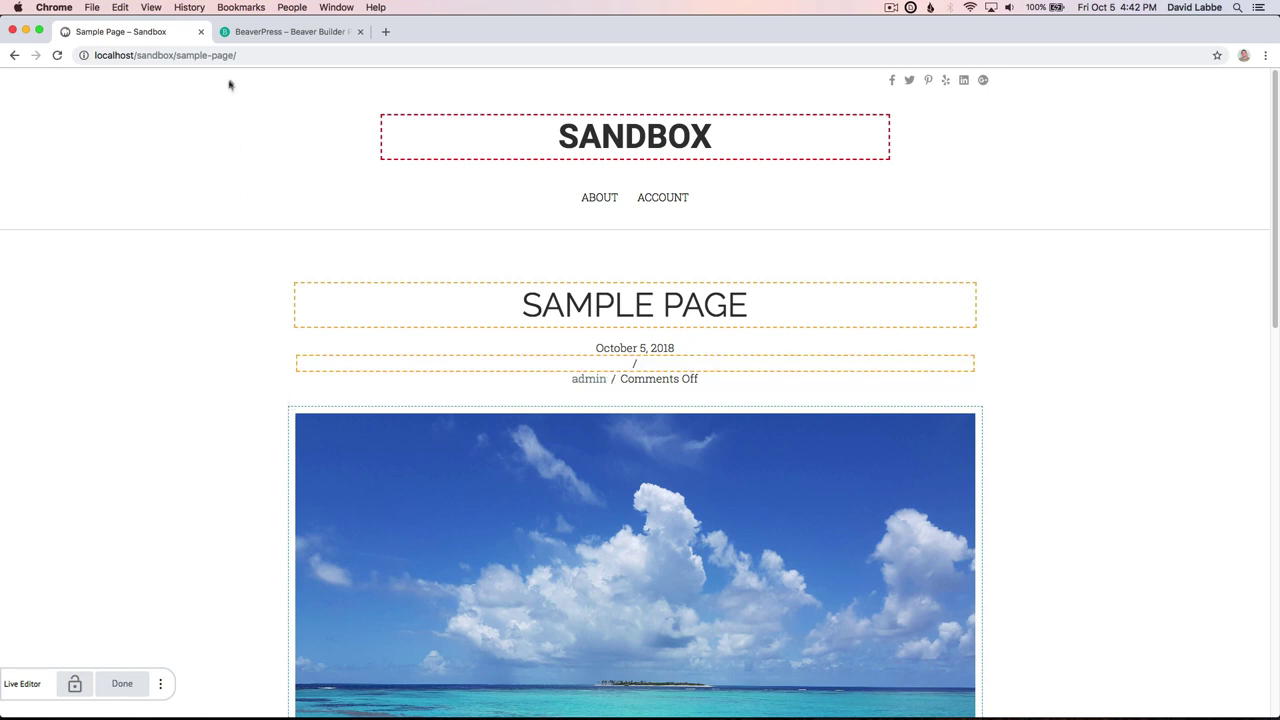
Check the sample-page address and the beach image layout, then close the live editor.
left_click_drag(242, 57, 175, 57)
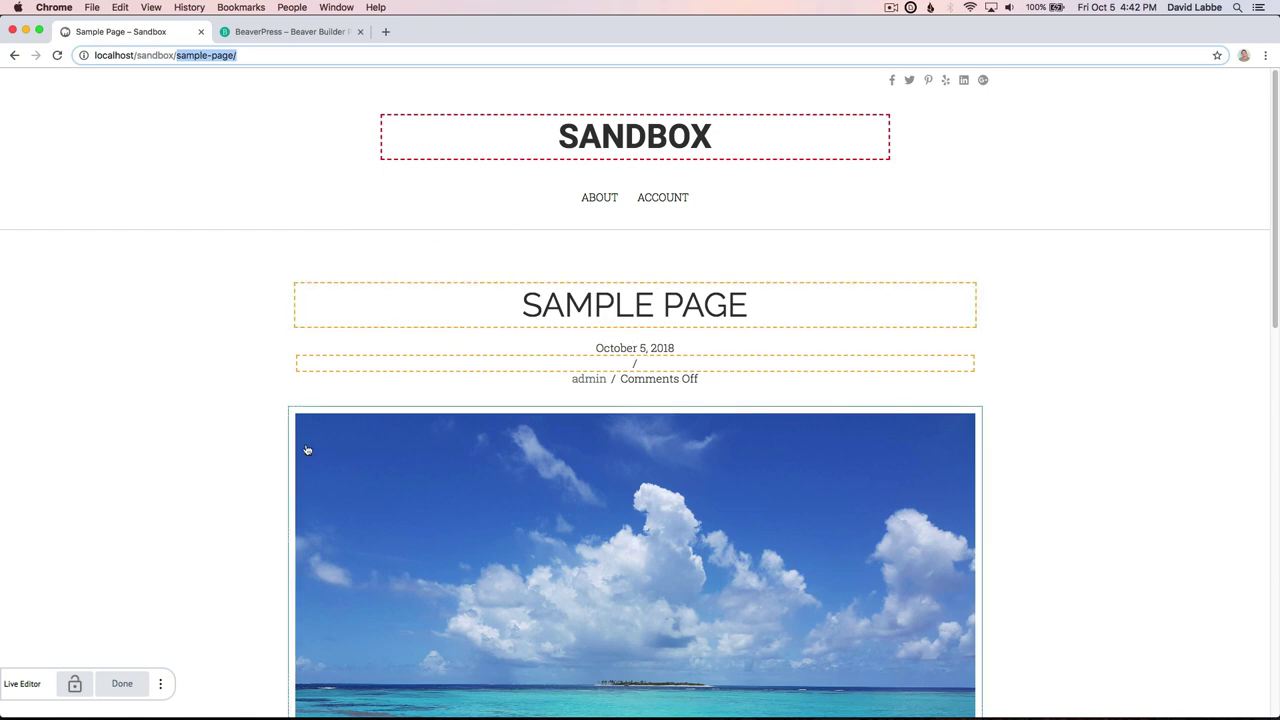
scroll(238, 450, "down", 5)
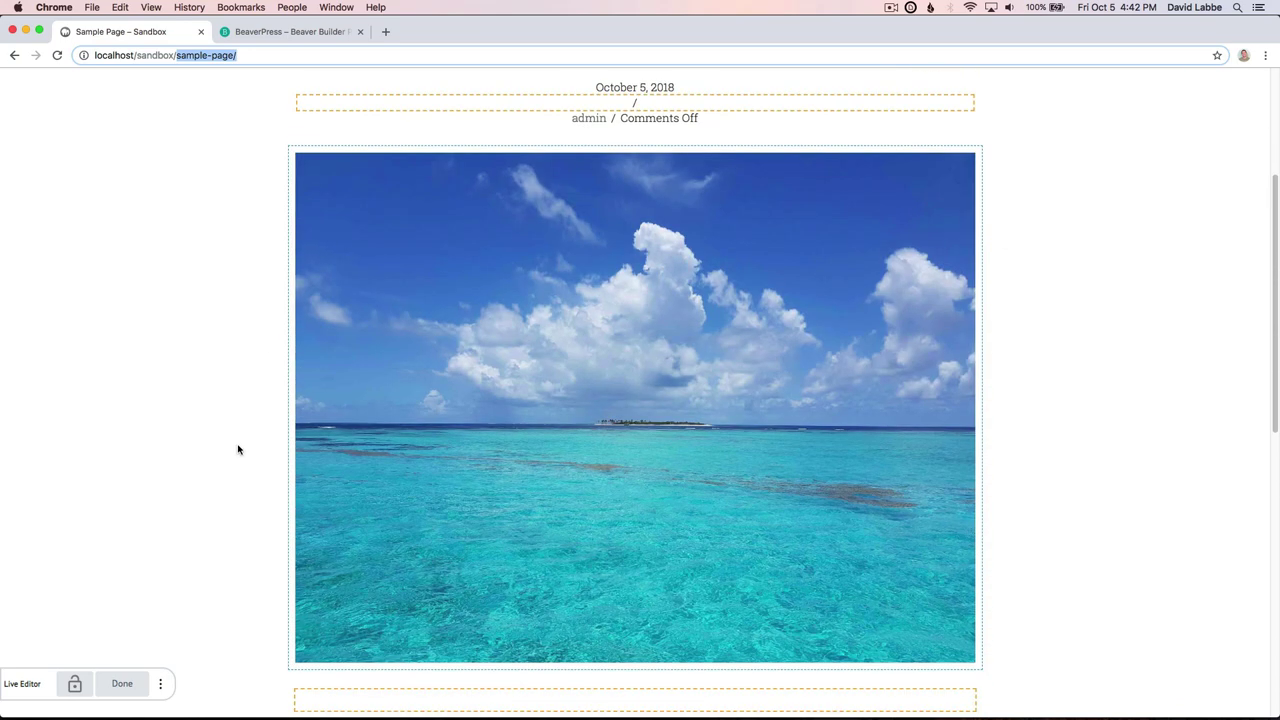
scroll(238, 450, "up", 5)
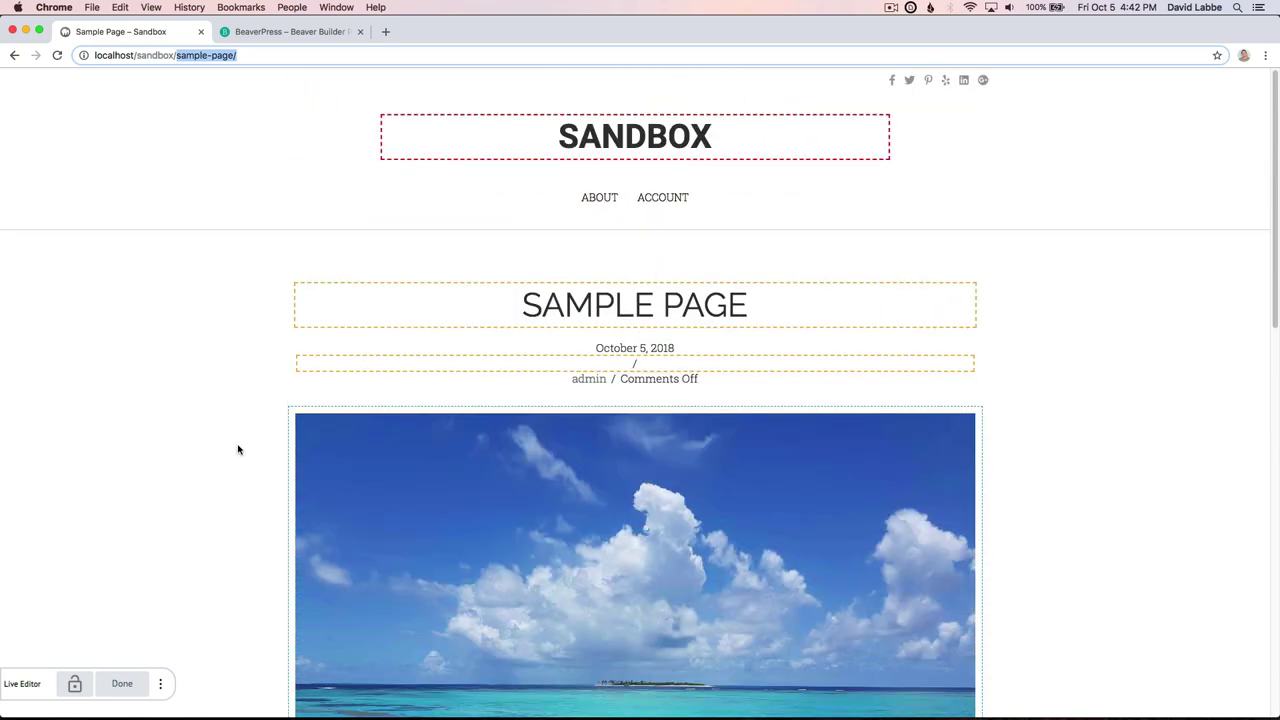
left_click(125, 684)
Create a new page called Contact Page from the Contact Page template.
mouse_move(378, 88)
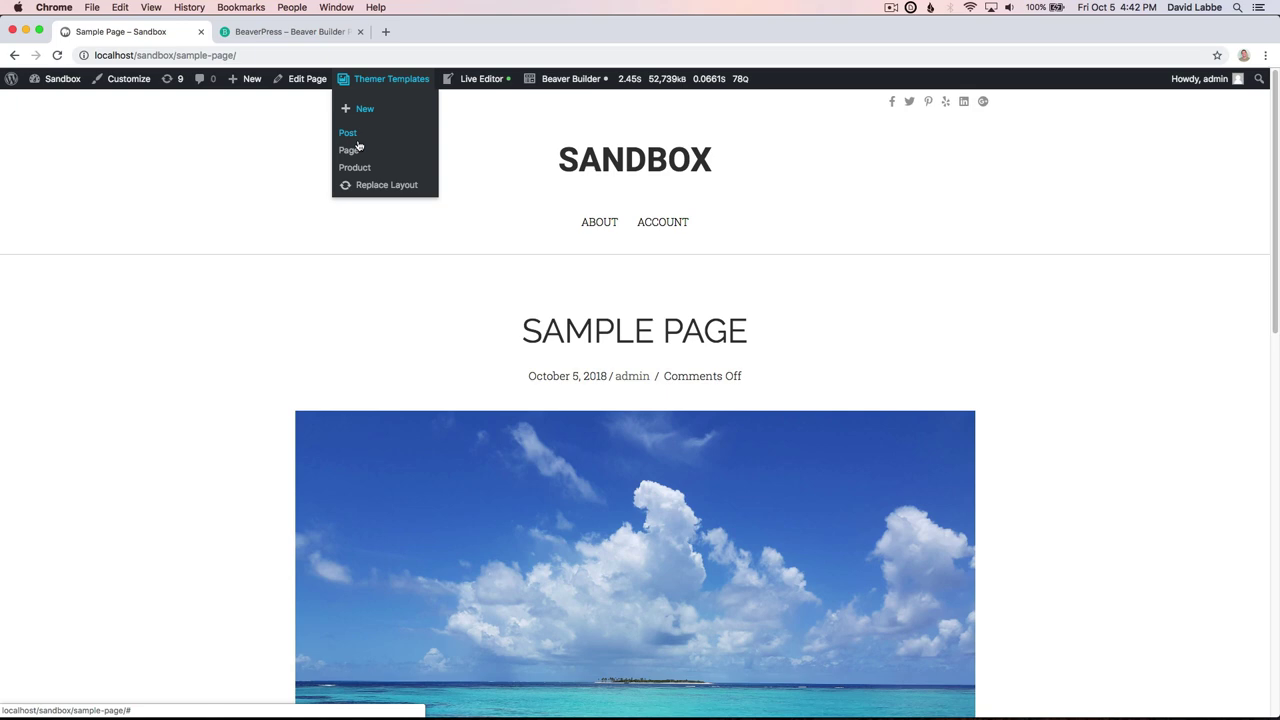
left_click(352, 151)
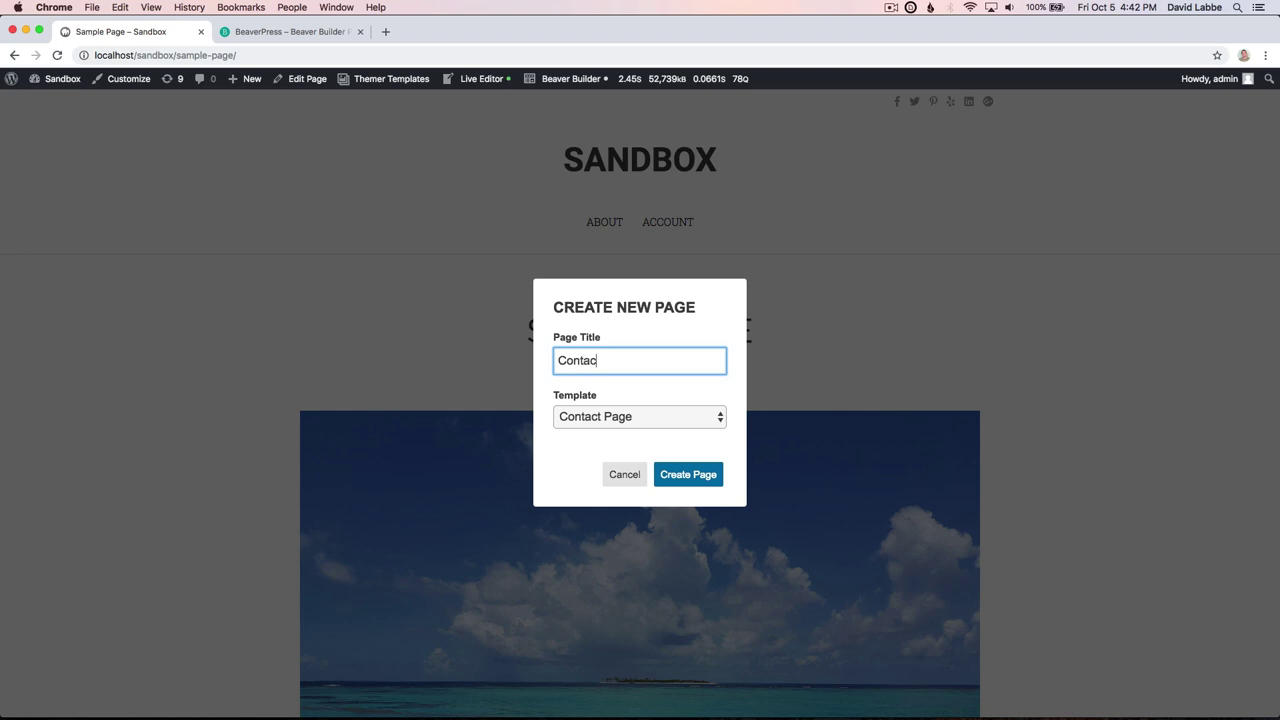
left_click(647, 421)
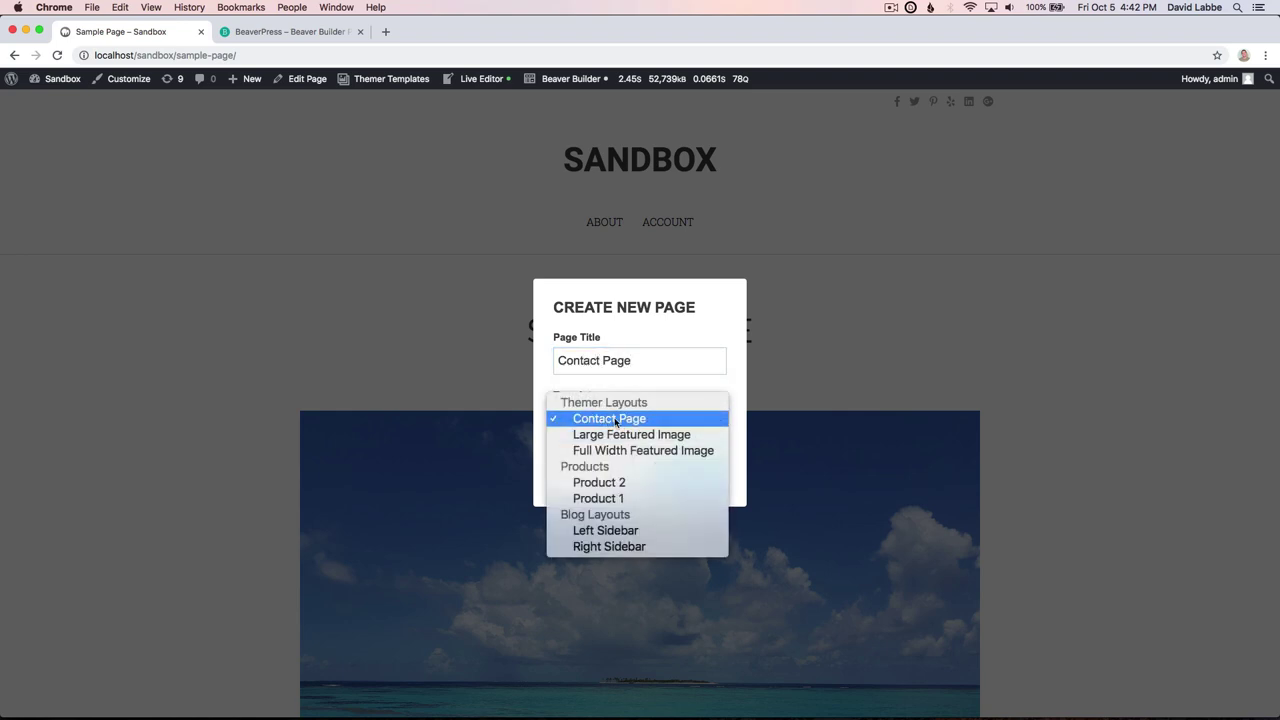
left_click(615, 421)
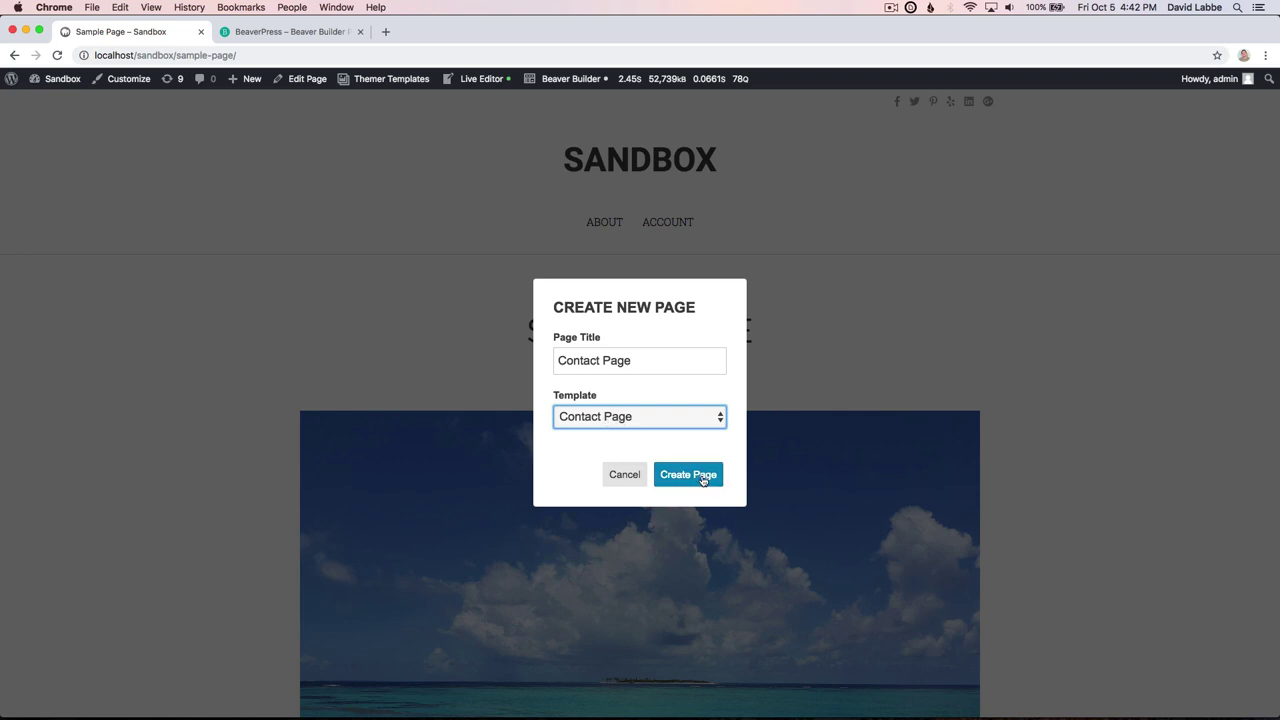
left_click(703, 480)
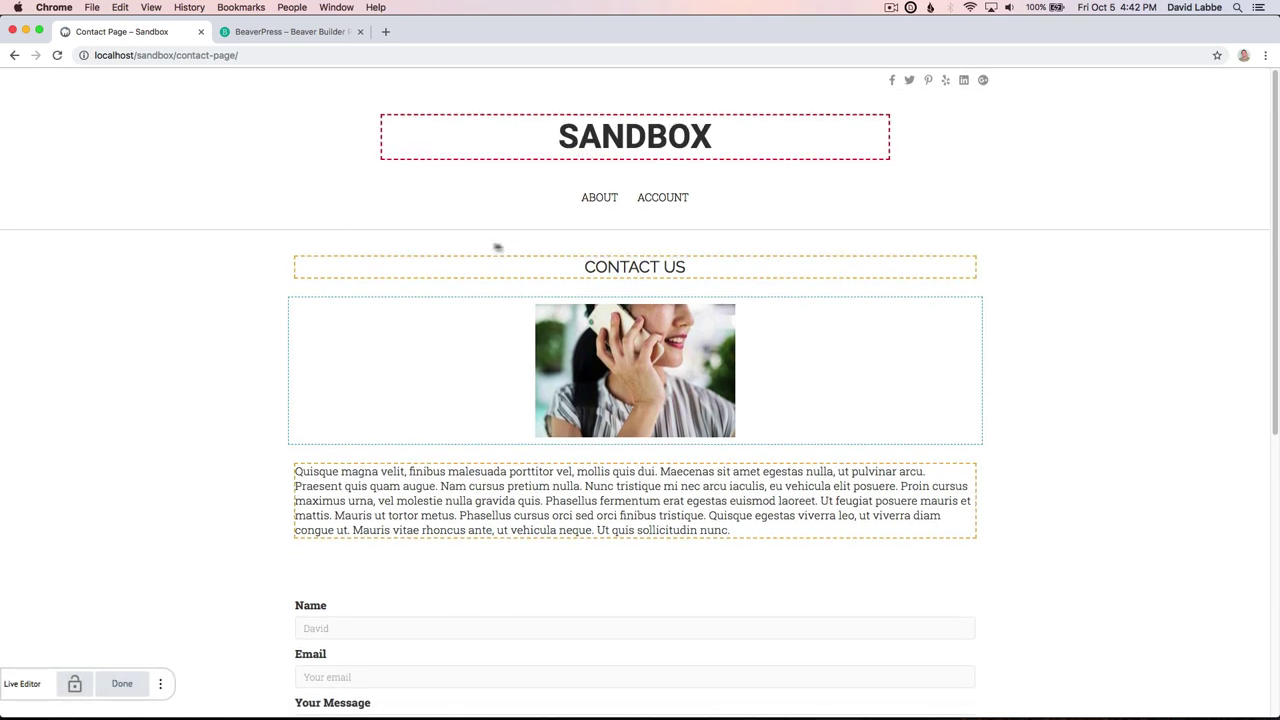
Check the contact-page address, image, text, form and footer, then close the live editor.
left_click_drag(176, 55, 240, 57)
left_click(330, 187)
scroll(512, 571, "down", 5)
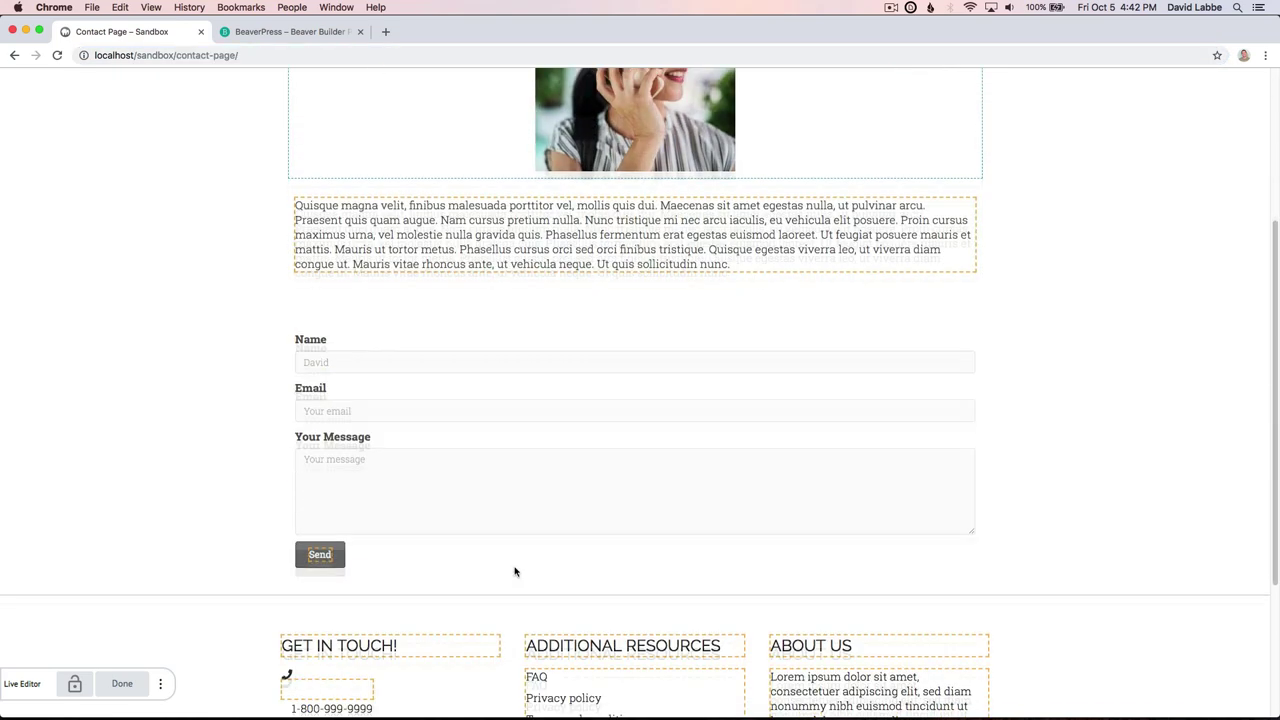
scroll(569, 485, "down", 4)
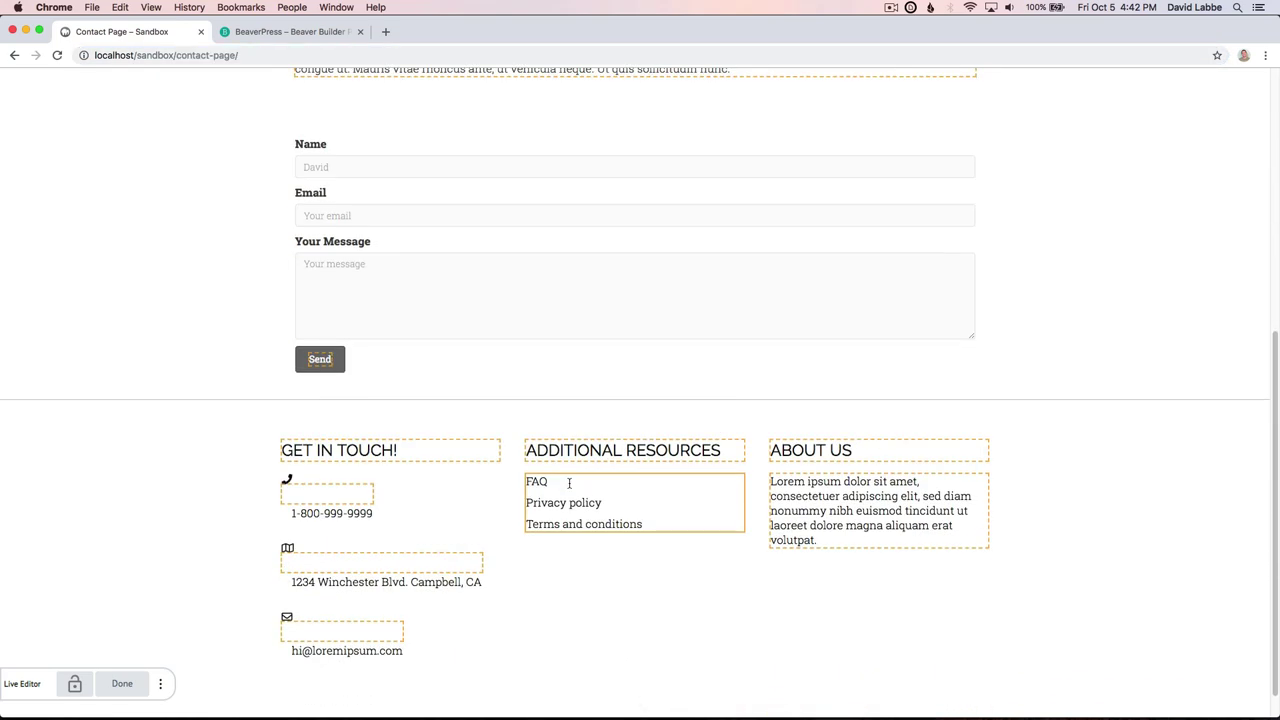
scroll(569, 485, "up", 10)
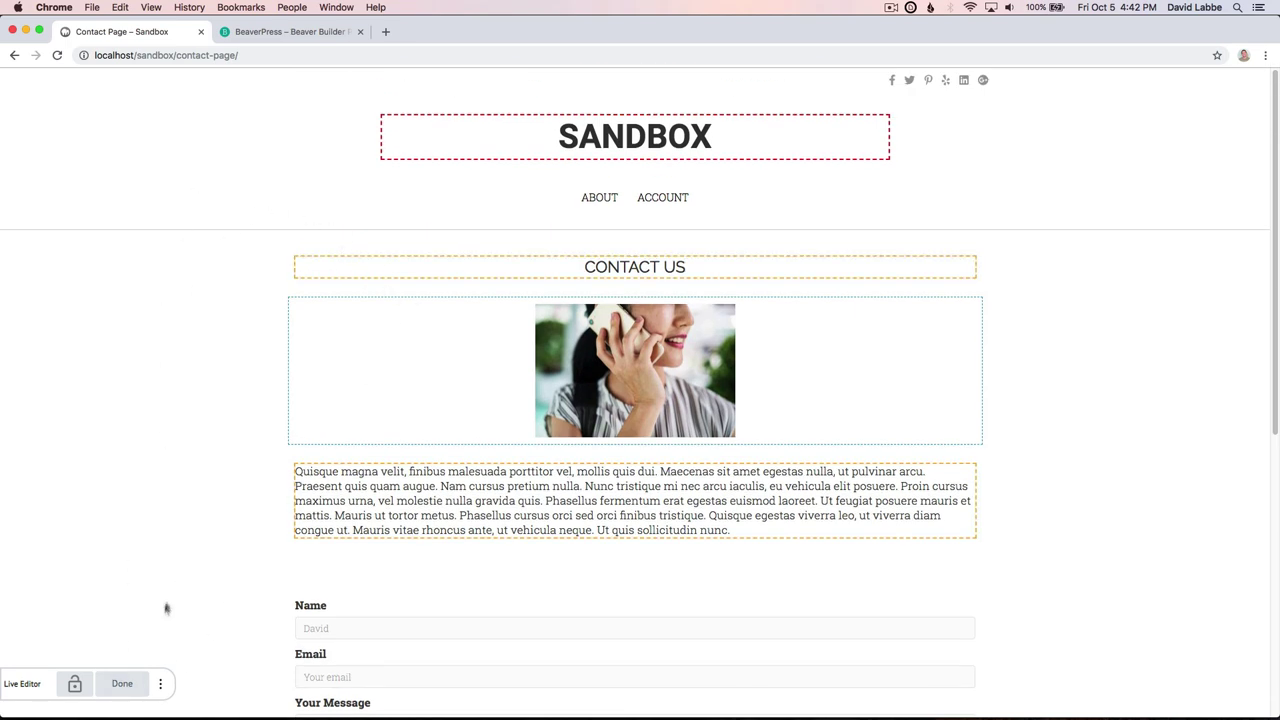
left_click(122, 683)
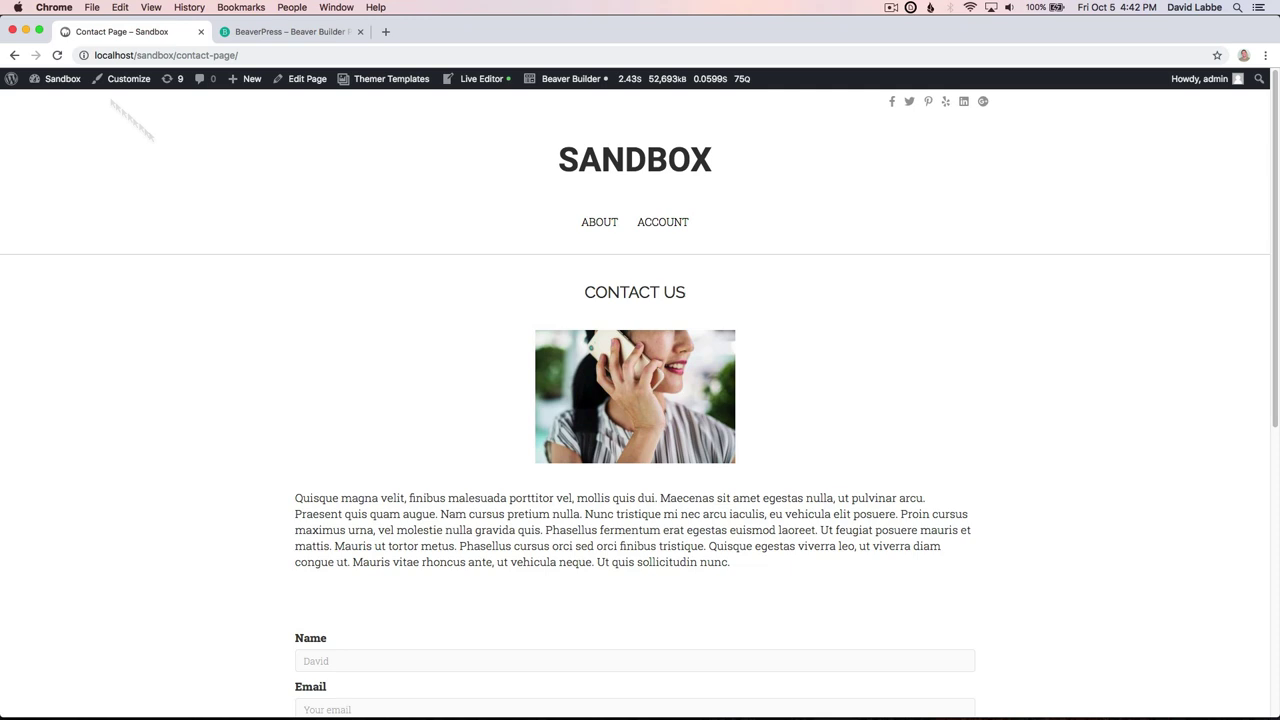
Go to the admin Dashboard and open the All Pages list.
mouse_move(50, 82)
left_click(100, 109)
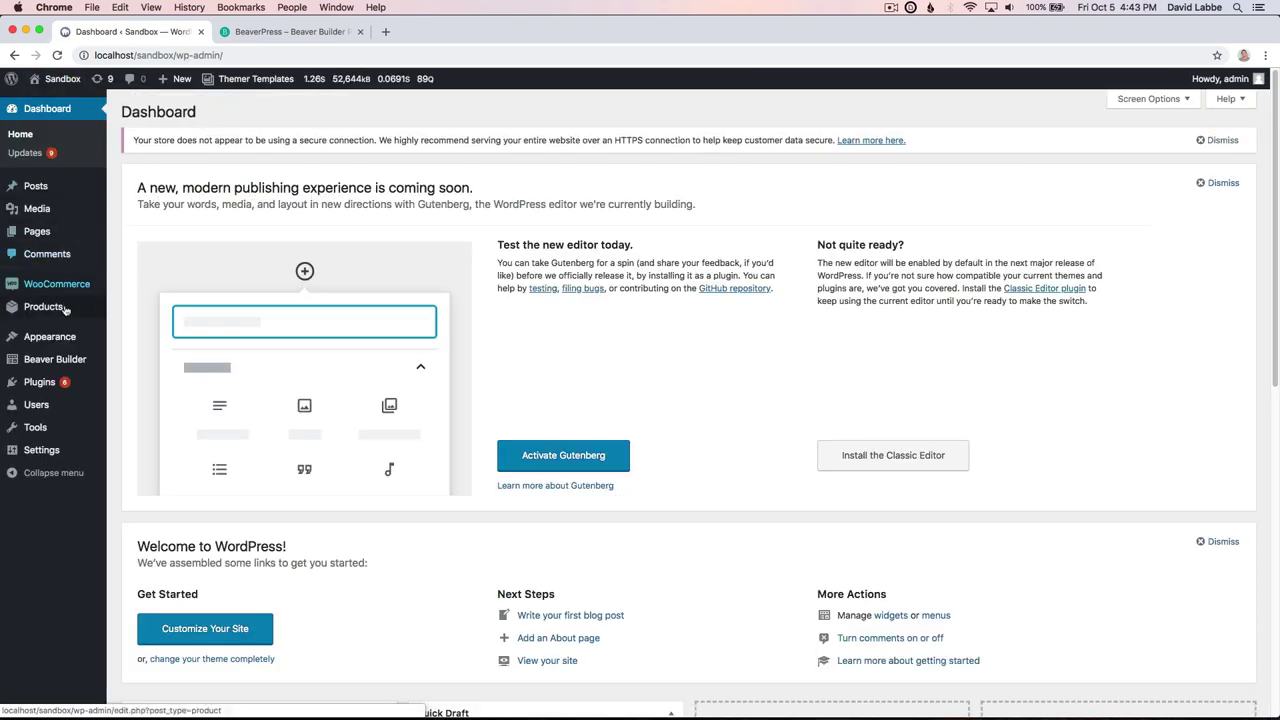
left_click(44, 233)
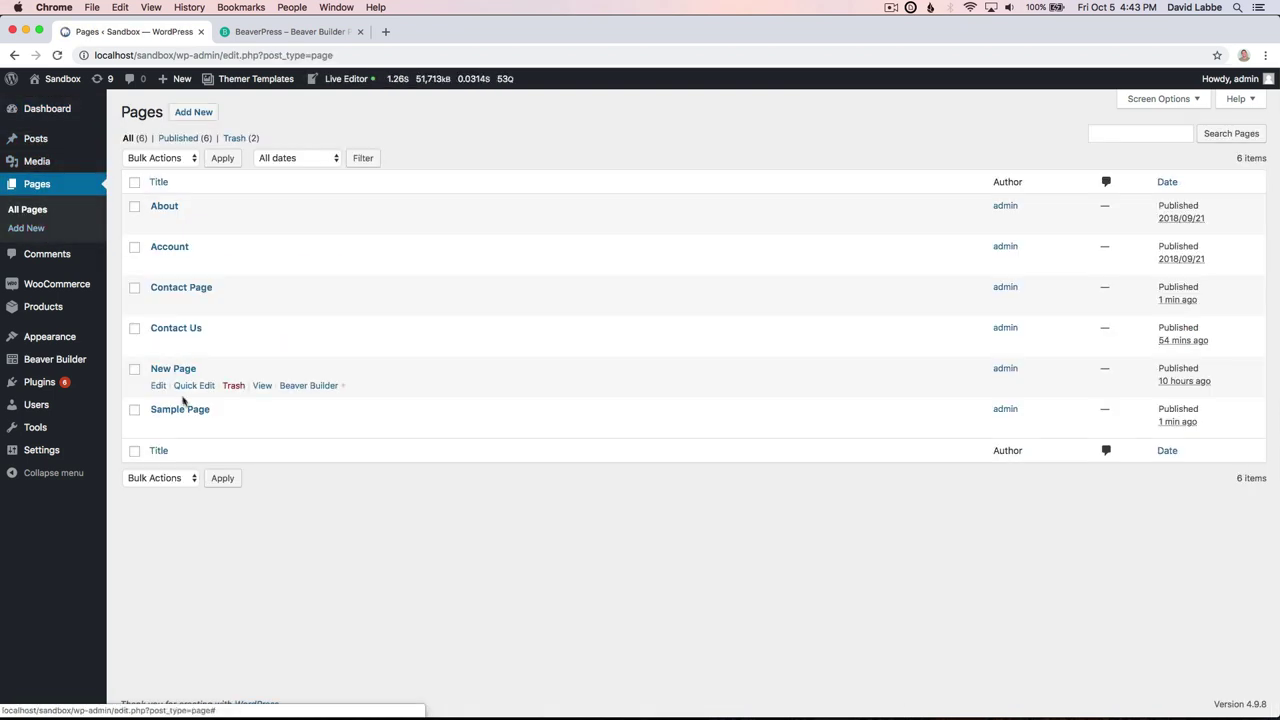
Highlight the new Sample Page and Contact Us titles in the pages list.
left_click_drag(211, 411, 150, 406)
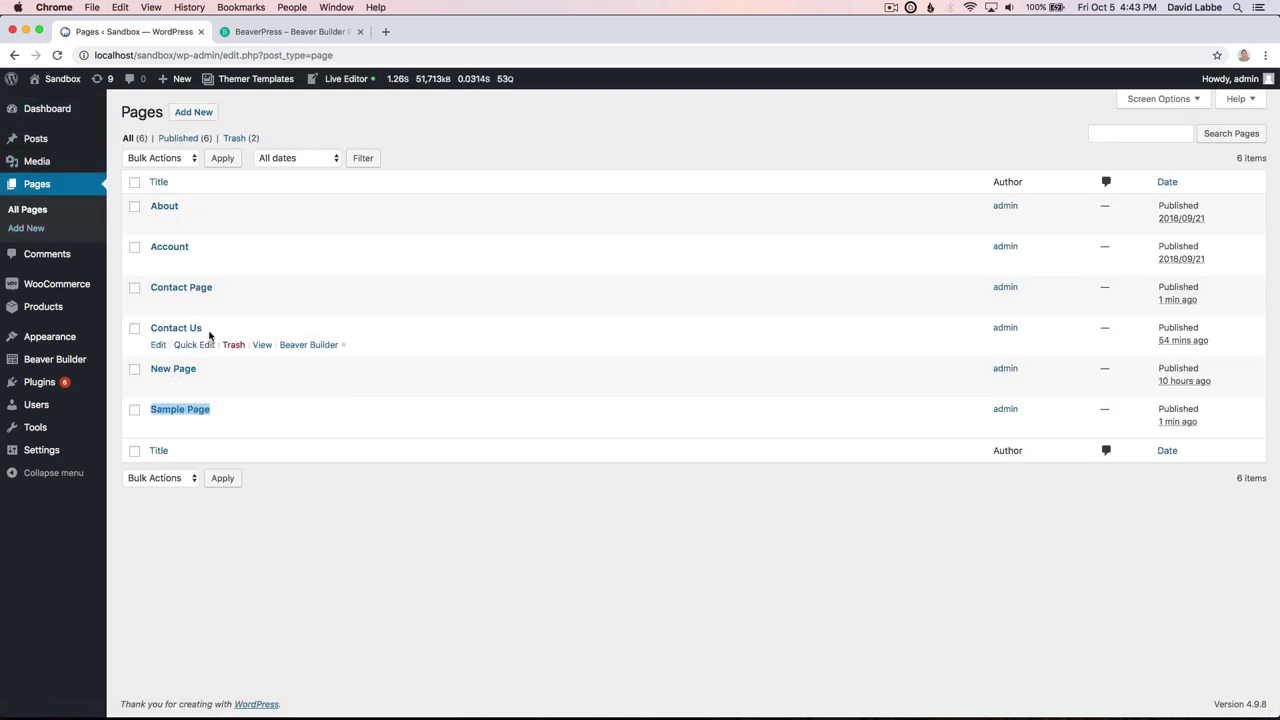
left_click_drag(206, 330, 148, 331)
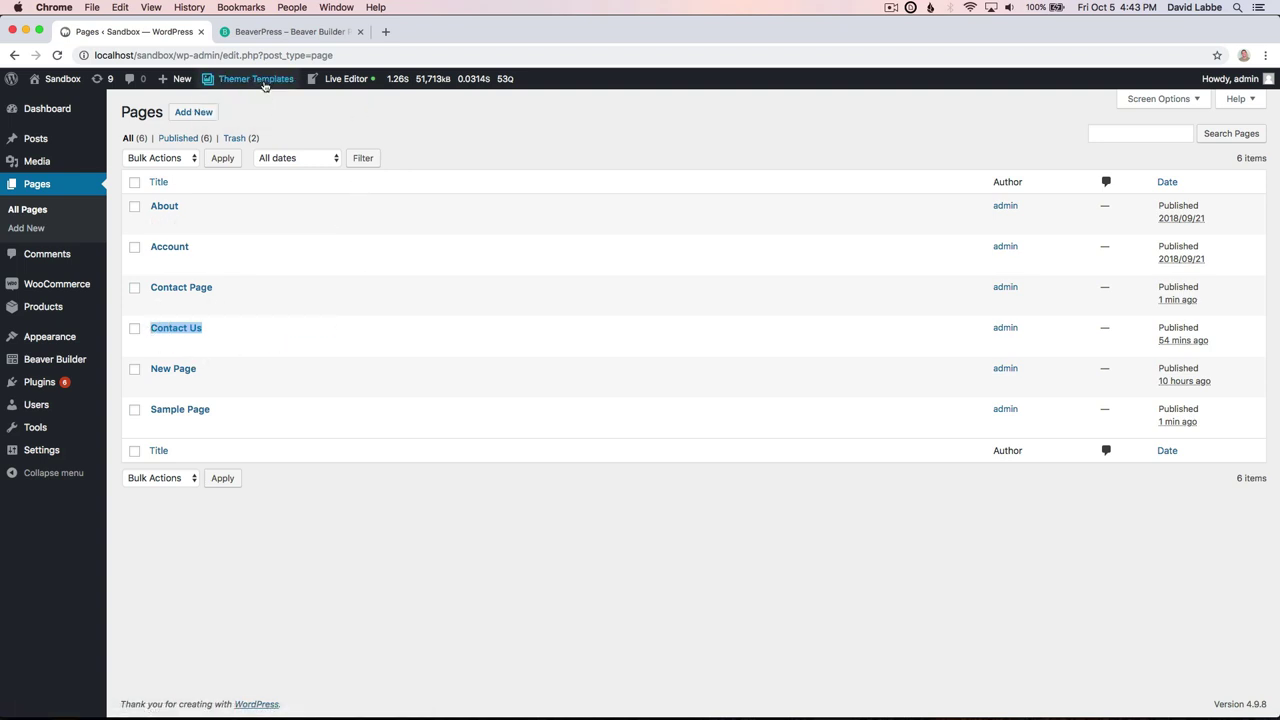
mouse_move(257, 82)
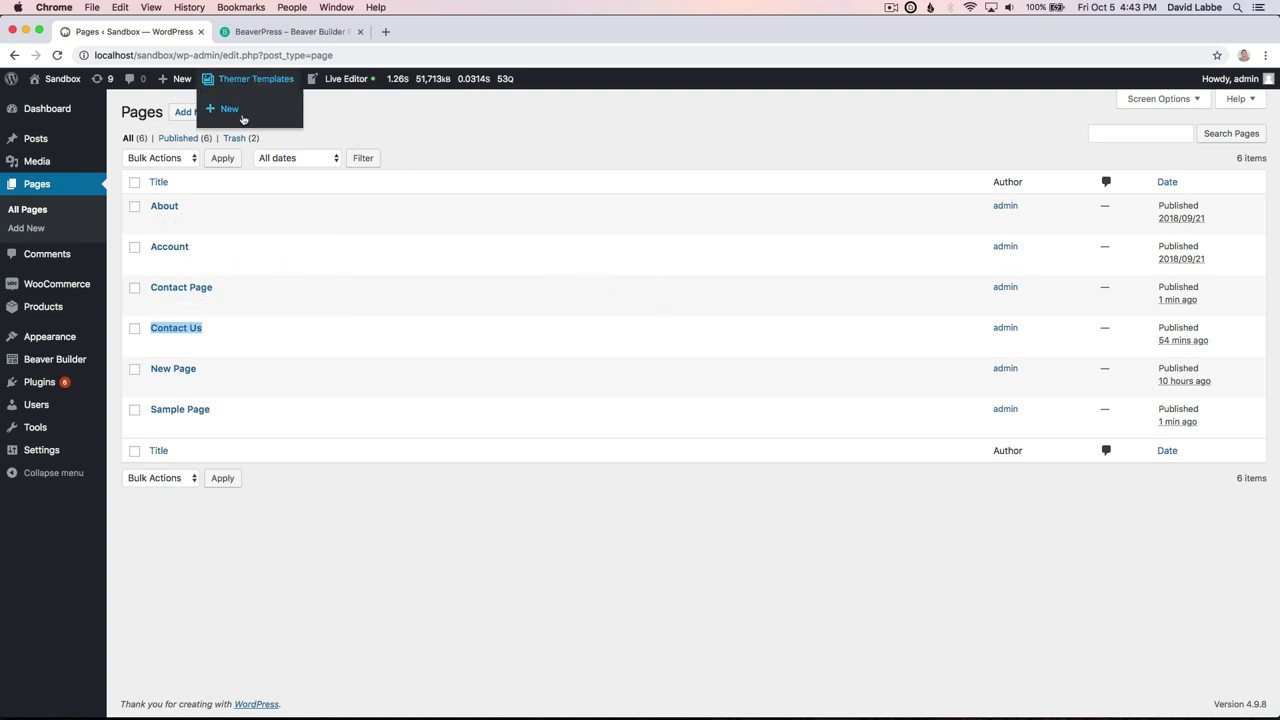
mouse_move(234, 110)
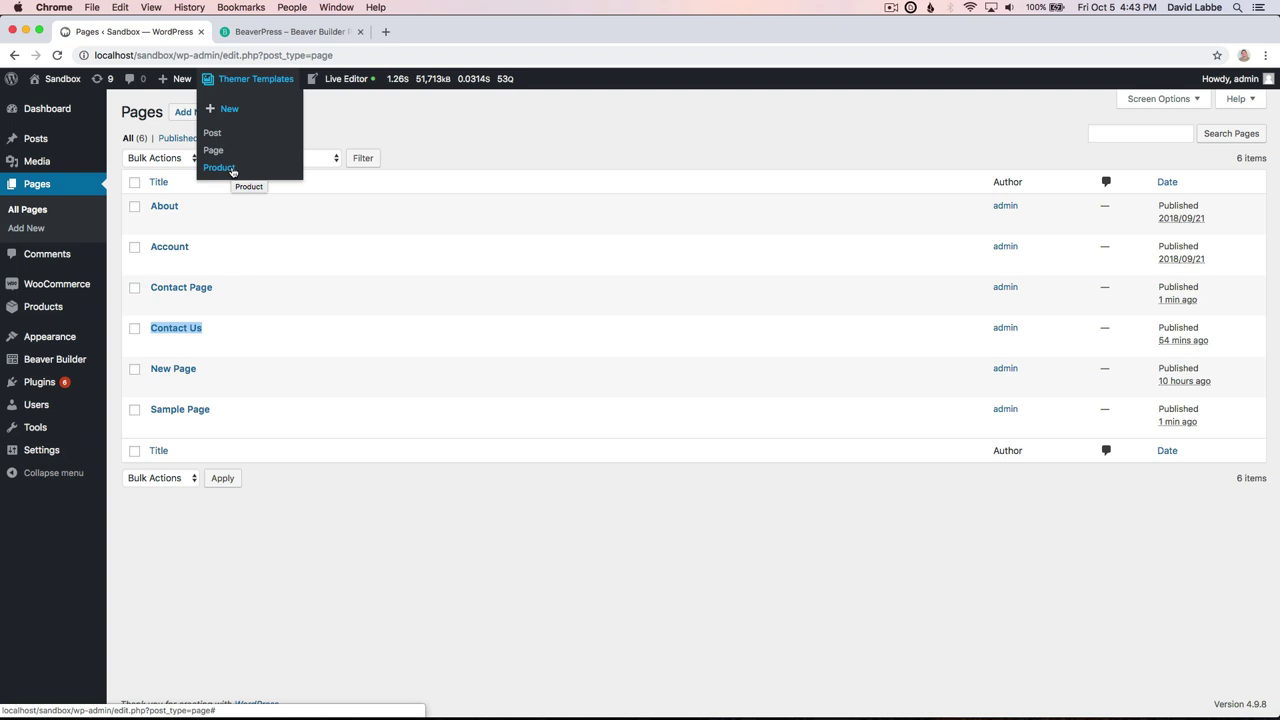
left_click(523, 157)
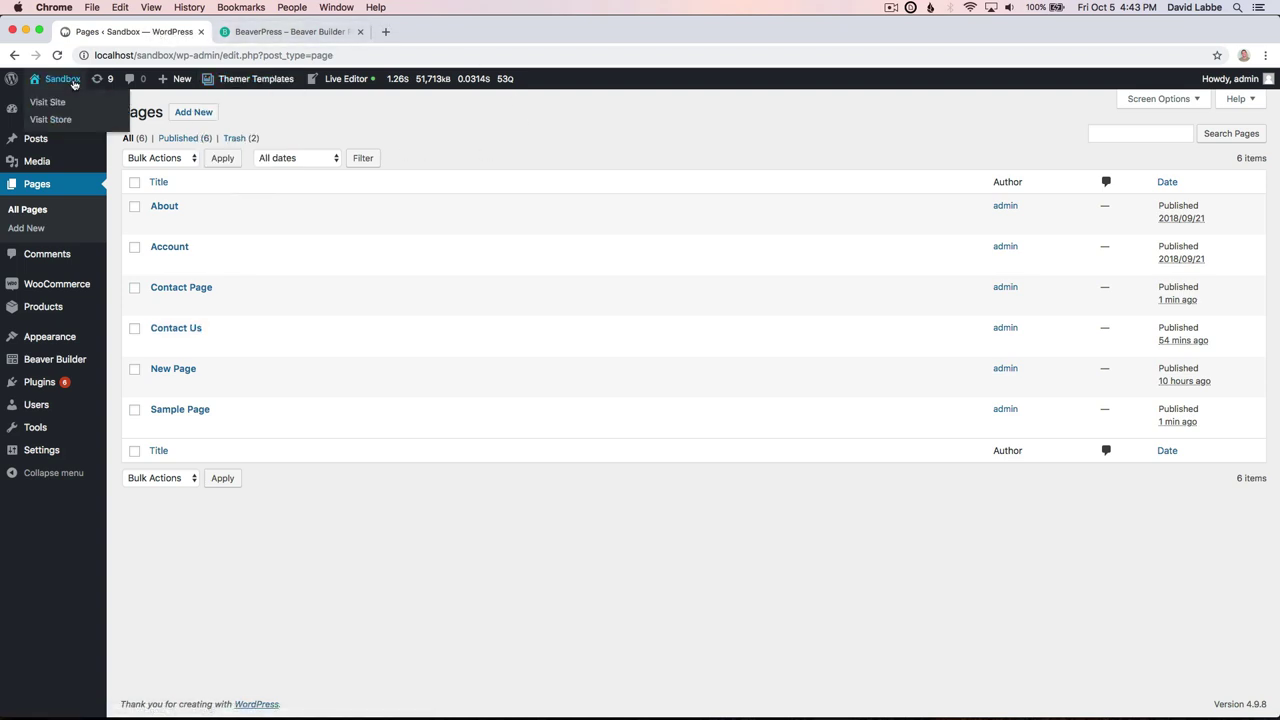
Visit the Sandbox home page, then cancel a new page from Themer Templates without creating it.
left_click(47, 107)
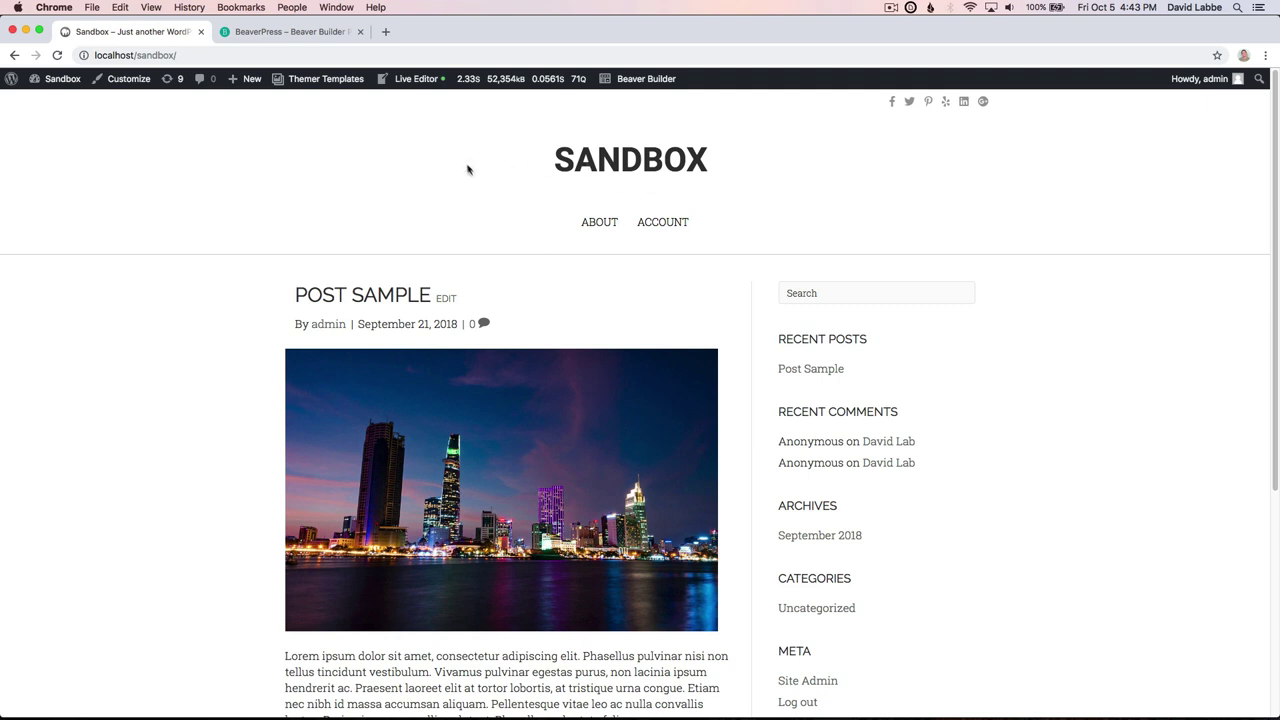
mouse_move(295, 93)
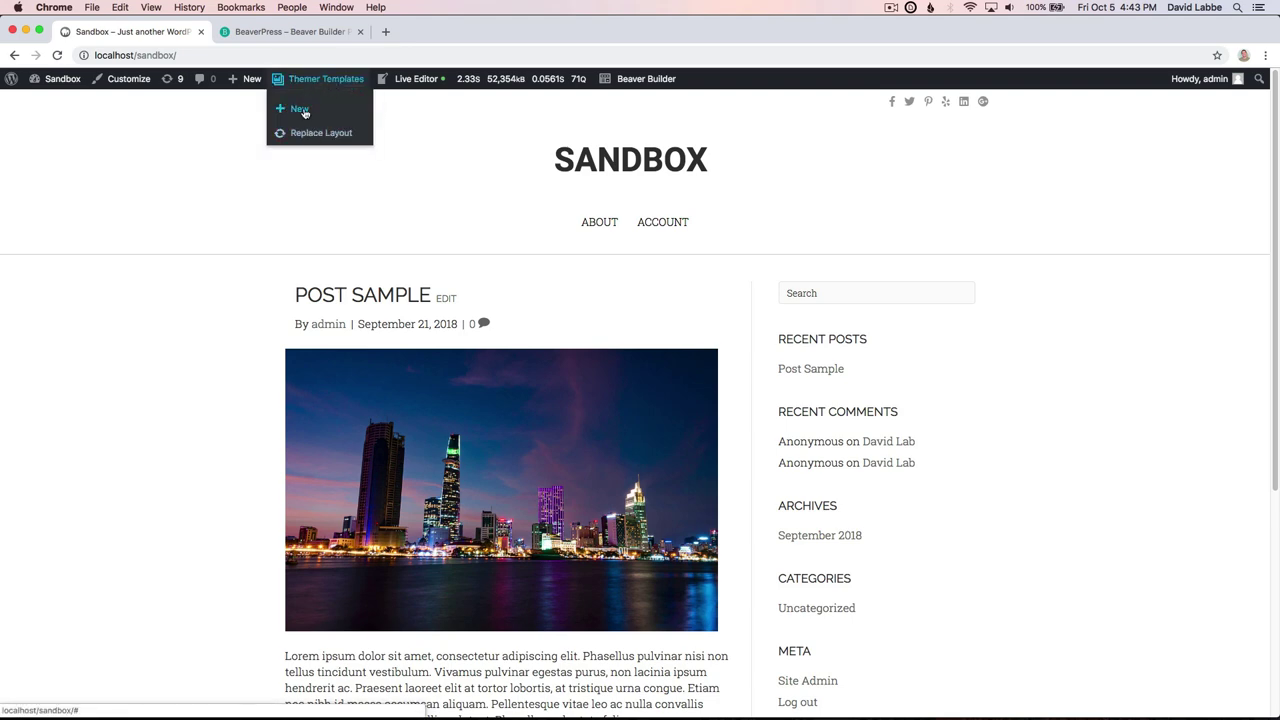
left_click(288, 152)
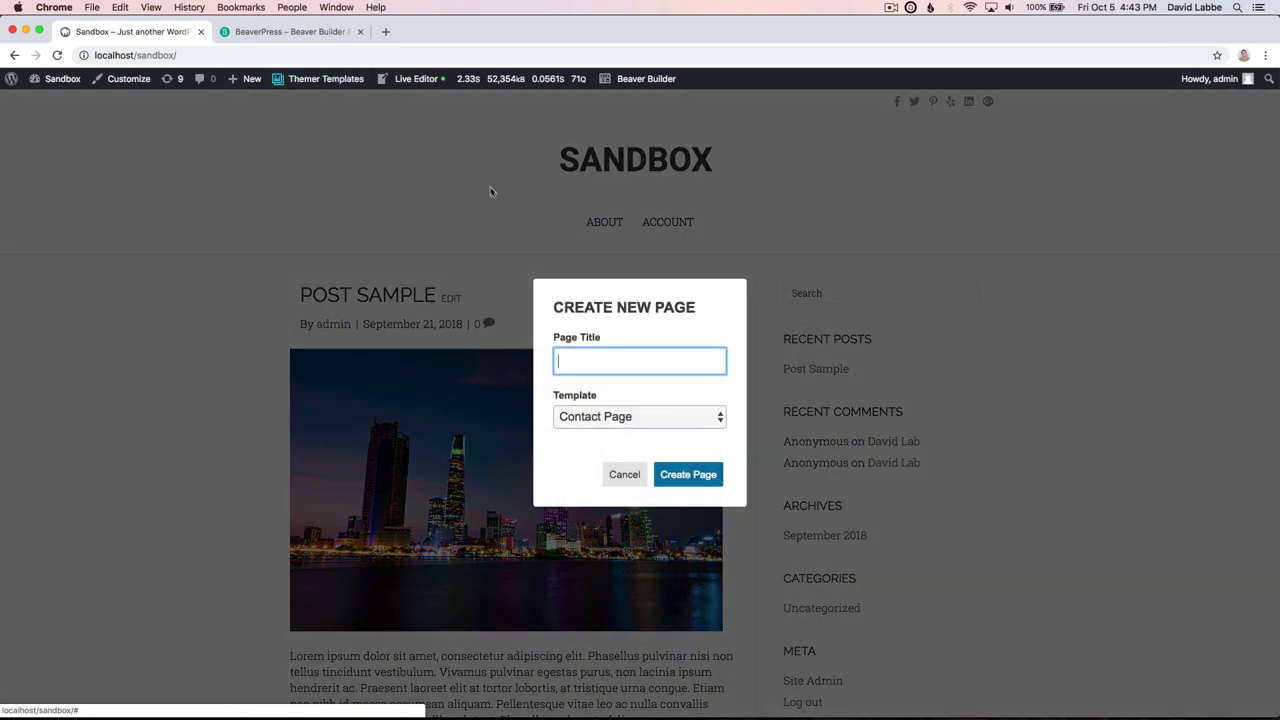
left_click(634, 472)
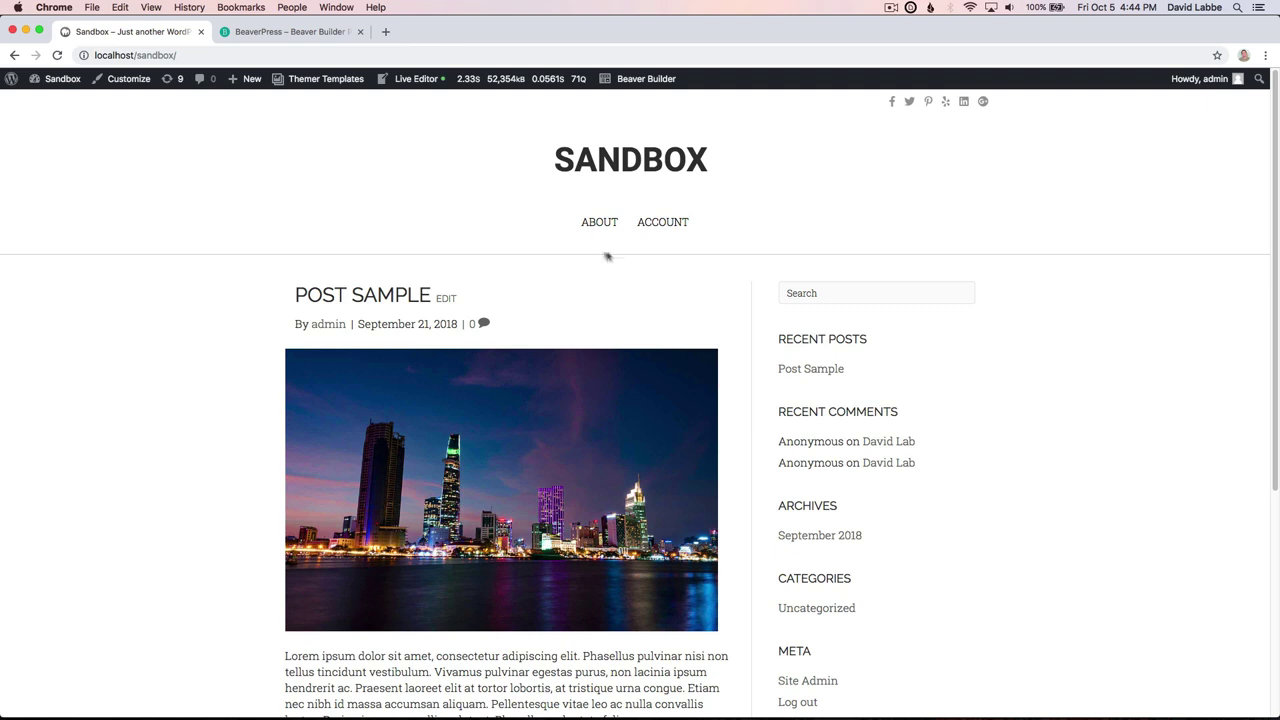